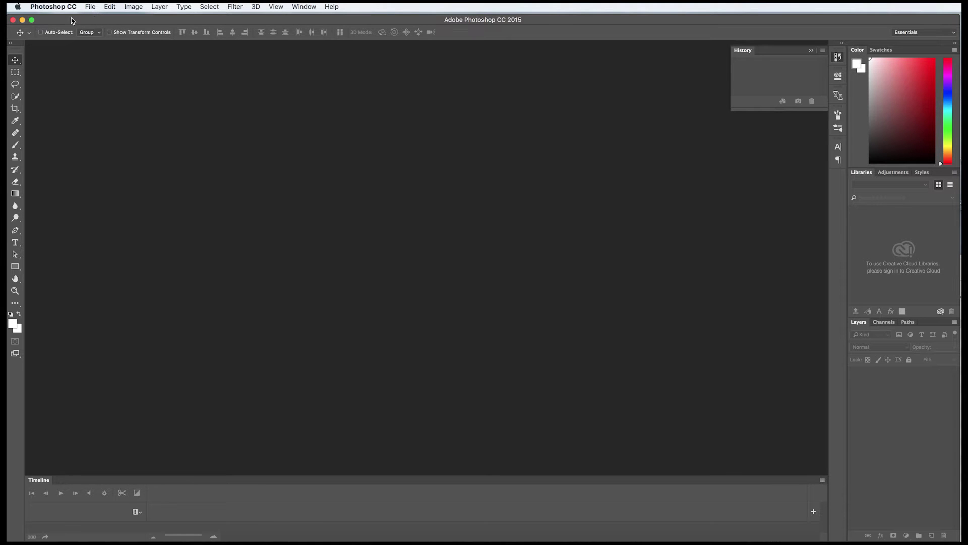
Step: Open the cherries-bright.jpg image of three cherries from the File menu
left_click(90, 6)
left_click(98, 28)
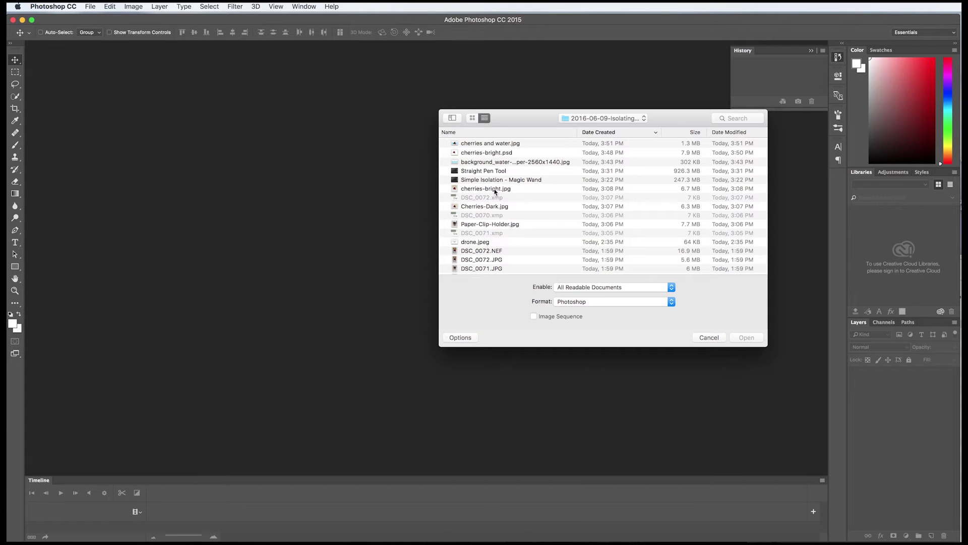
left_click(495, 190)
left_click(743, 336)
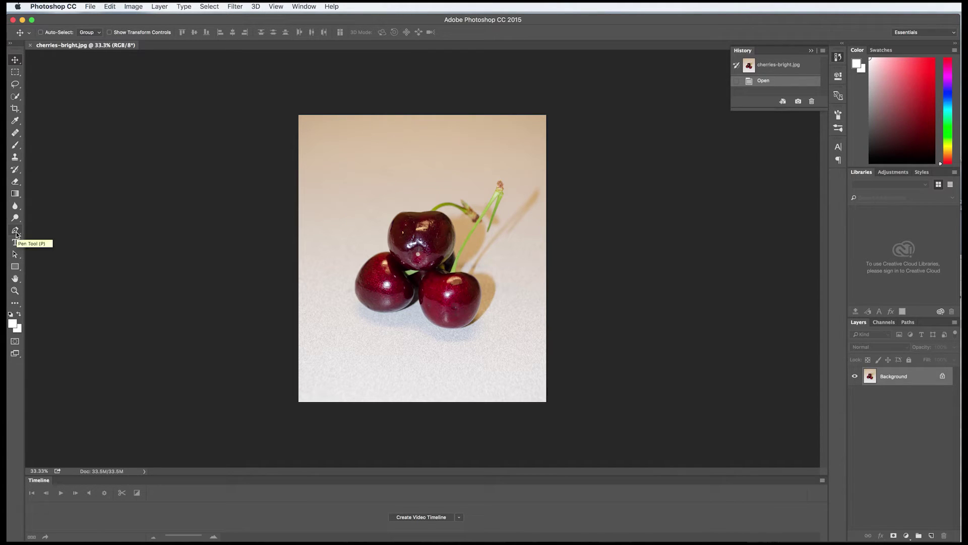
Step: Zoom in on the cherries to about 105% and switch to the Pen tool
left_click(15, 291)
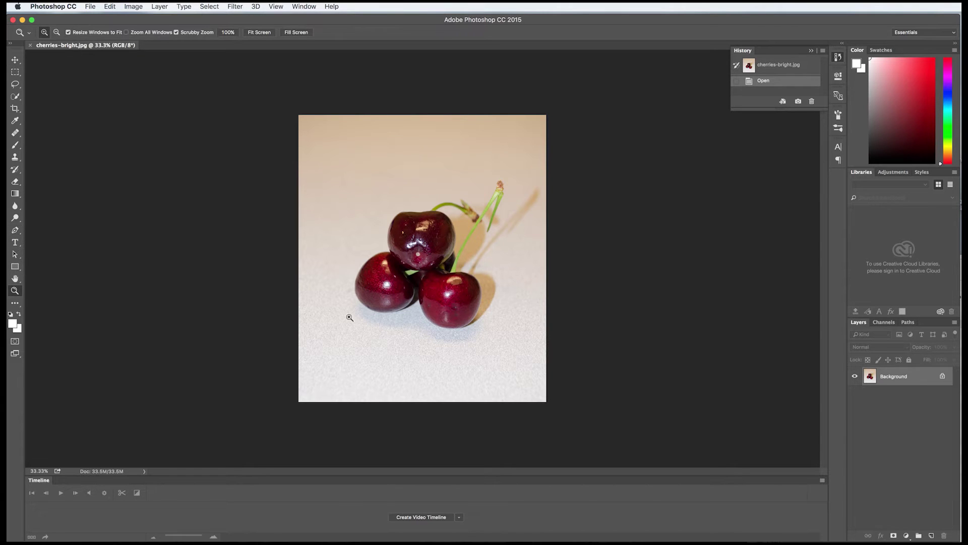
left_click_drag(361, 302, 360, 303)
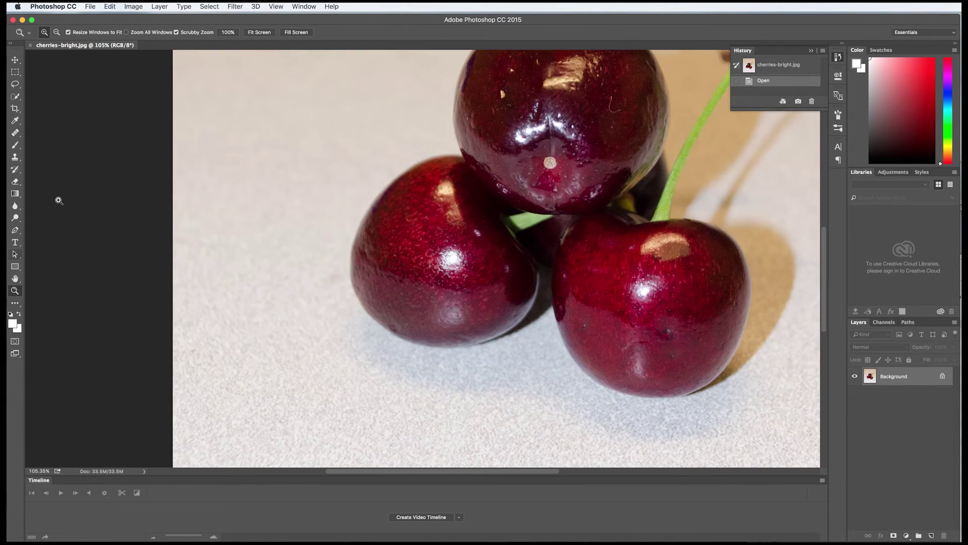
left_click(16, 231)
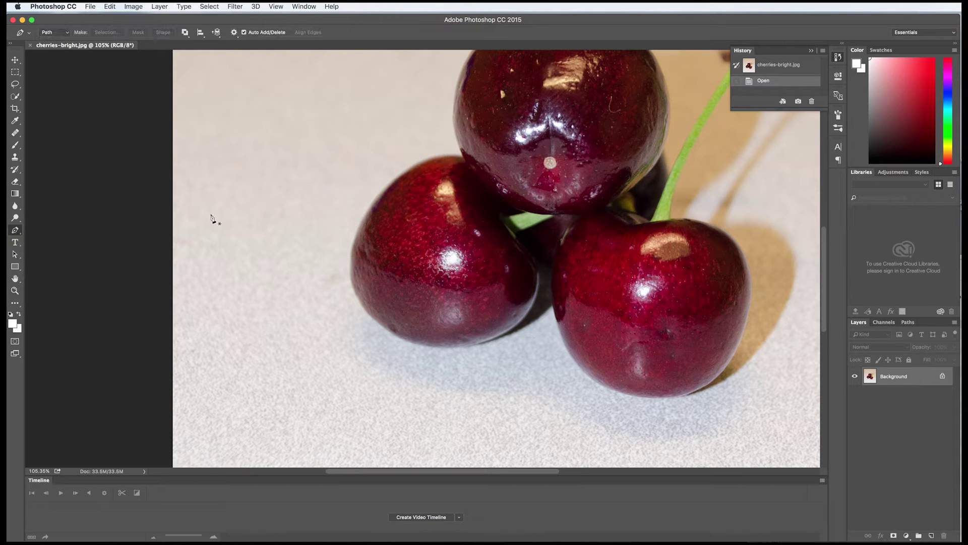
Step: Start a work path on the cherry edge with curved anchors along the left cherry
left_click(463, 158)
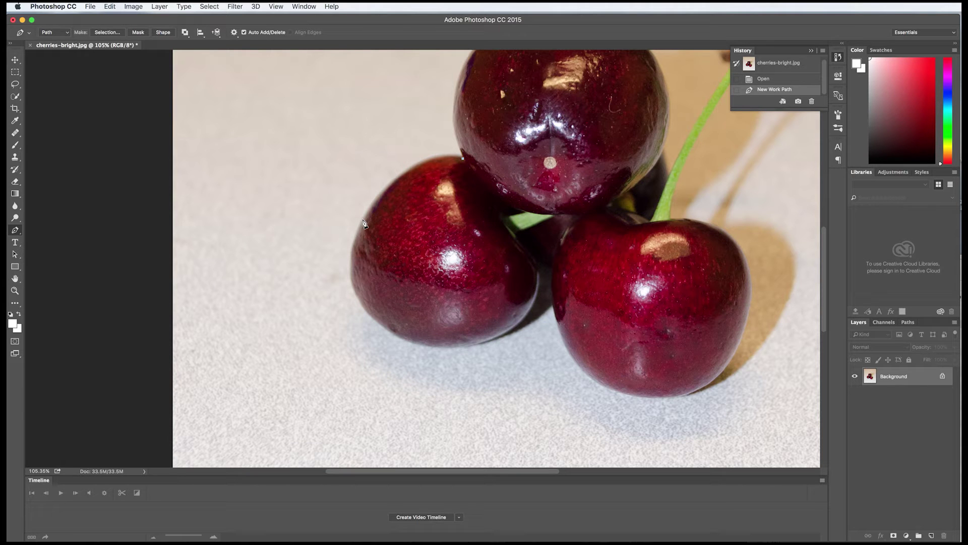
left_click_drag(363, 219, 313, 300)
left_click_drag(312, 301, 313, 301)
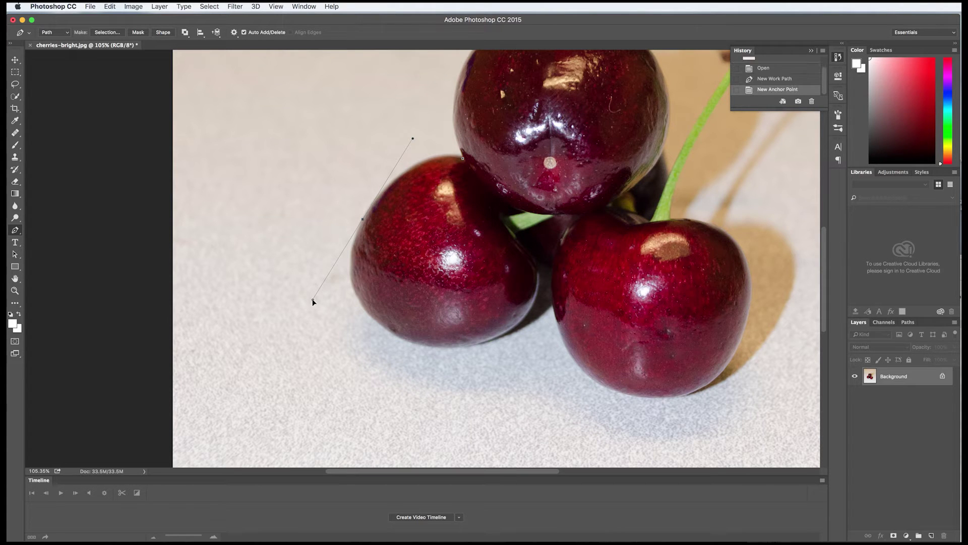
Step: Add a curved anchor on the left cherry's lower edge, retrying via History
left_click(363, 219, "alt")
left_click_drag(380, 324, 407, 365)
left_click(765, 79)
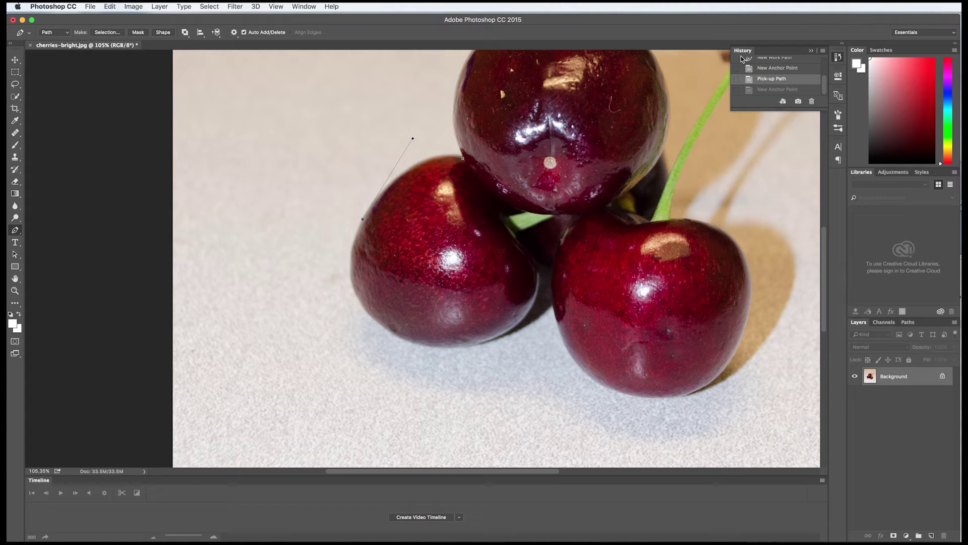
left_click(363, 222)
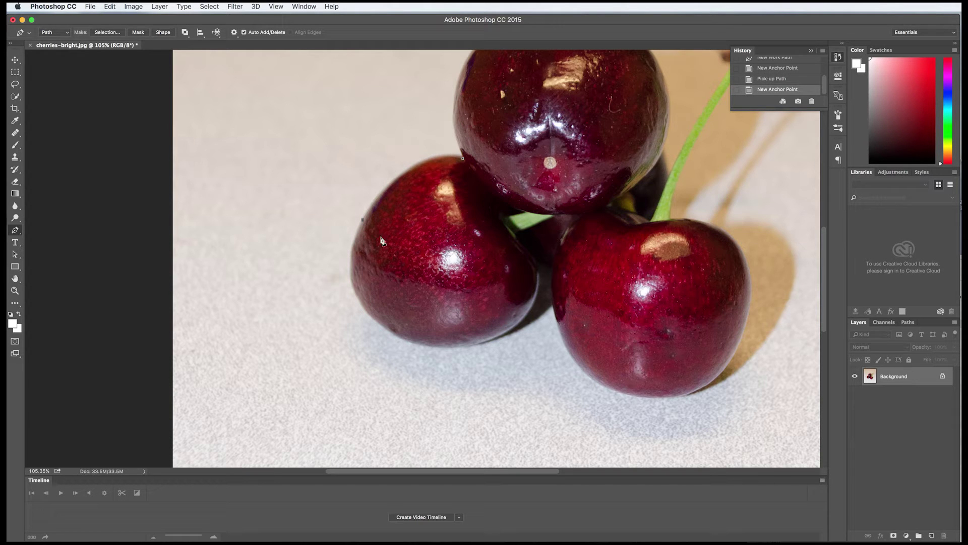
left_click(769, 79)
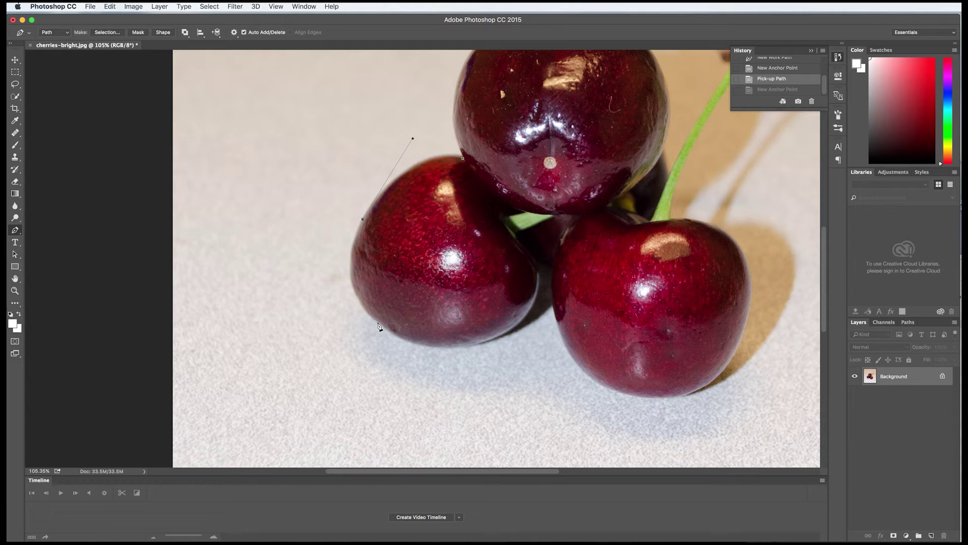
left_click_drag(378, 322, 430, 366)
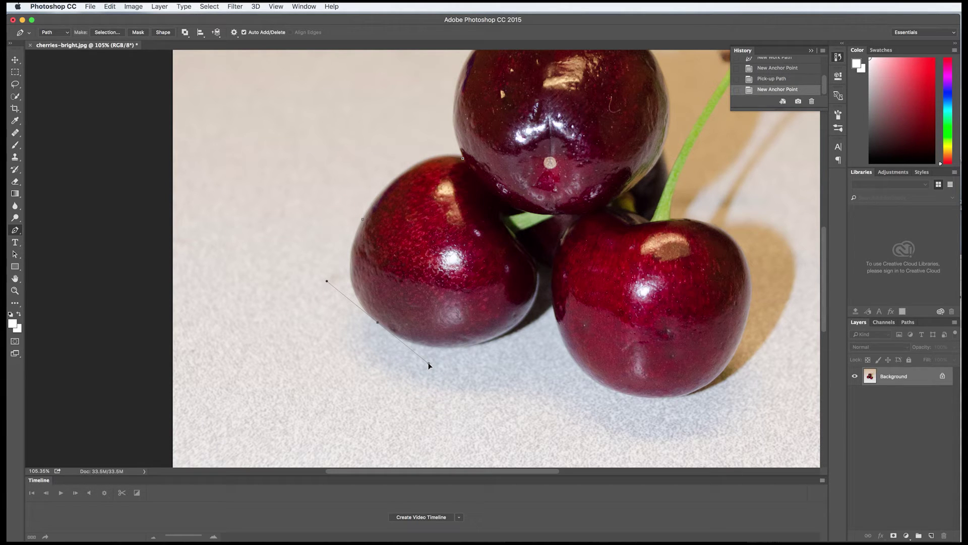
Step: Curve the path along the left cherry's bottom up to the crevice between cherries
left_click(378, 323)
left_click_drag(552, 319, 580, 314)
left_click(496, 340)
left_click_drag(540, 273, 539, 221)
left_click(540, 273)
left_click_drag(548, 273, 580, 275)
left_click(775, 71)
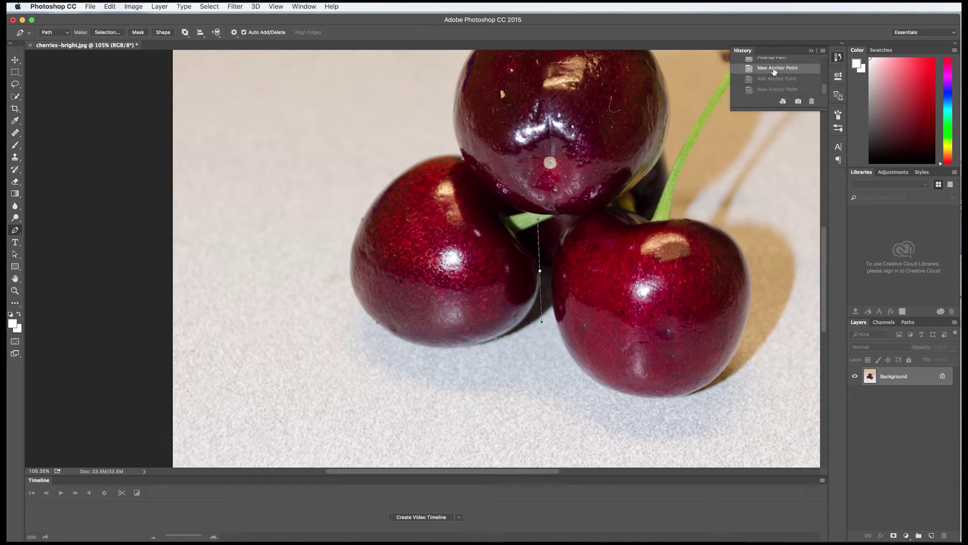
Step: Carry the path across the gap onto the right cherry, undoing an extra point
left_click(540, 274)
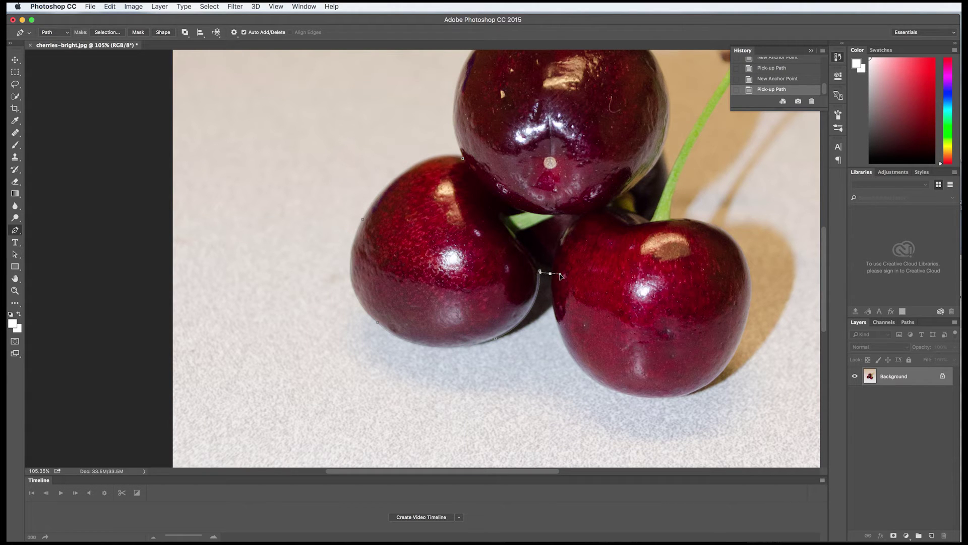
left_click_drag(550, 274, 560, 273)
left_click(550, 276)
left_click(781, 79)
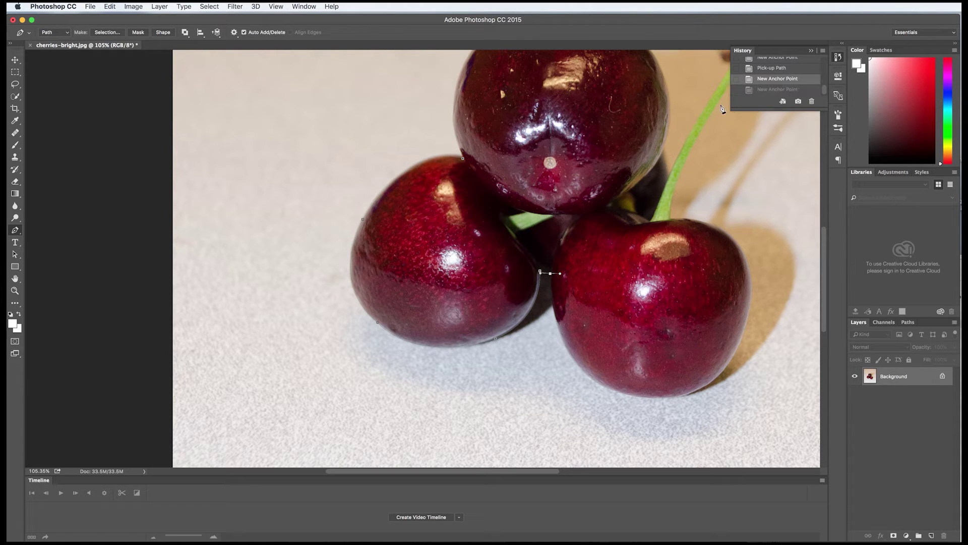
Step: Curve the path along the right cherry's bottom and up its side
left_click(550, 274)
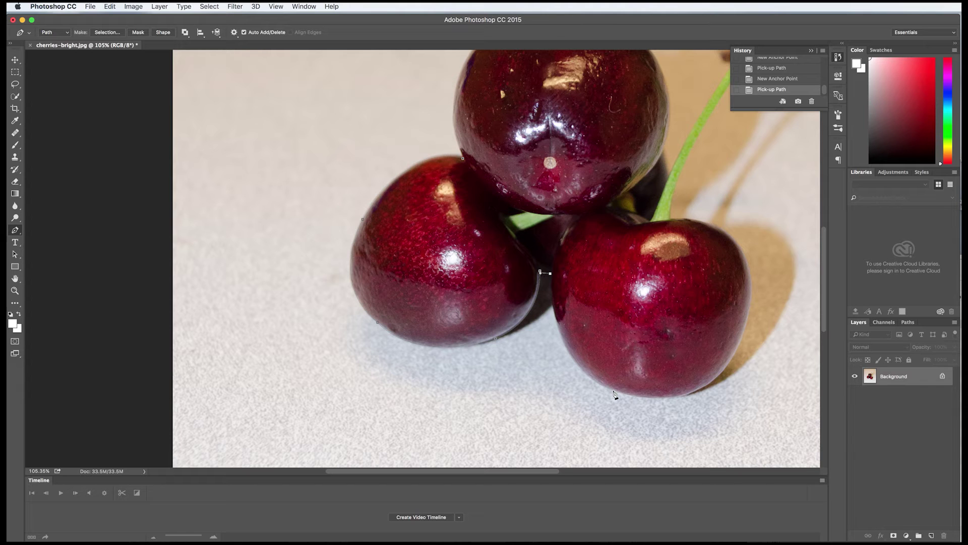
left_click_drag(614, 391, 692, 422)
left_click(682, 421)
left_click(614, 391)
left_click_drag(722, 230, 623, 117)
Step: Undo the last point and reshape the curve on the right cherry's side
left_click(776, 79)
left_click(776, 80)
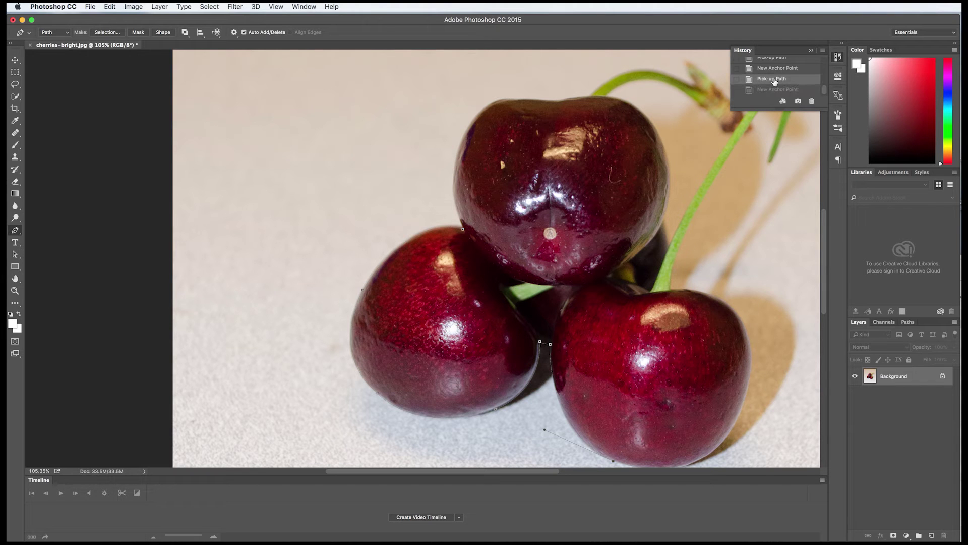
left_click_drag(824, 293, 824, 311)
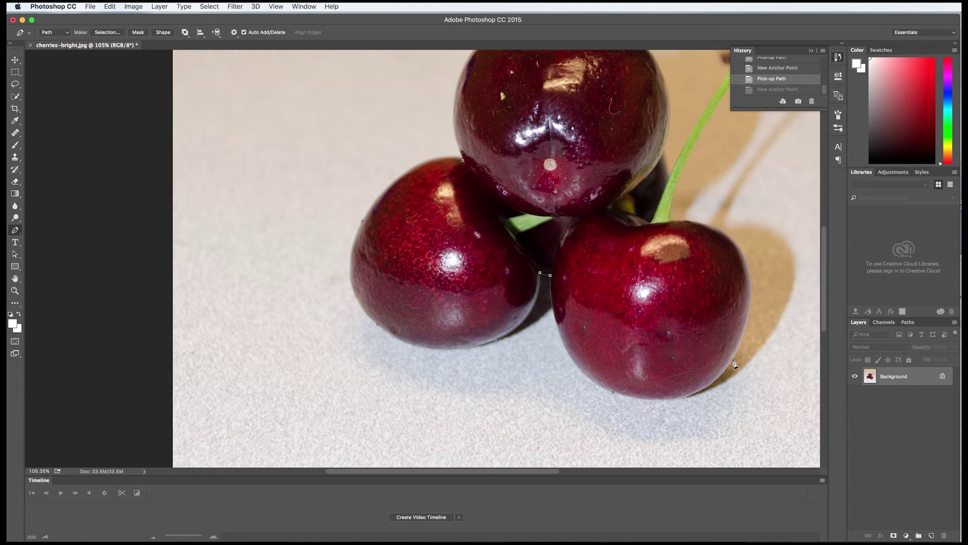
mouse_move(763, 317)
left_mouse_down()
mouse_move(770, 293)
mouse_move(768, 302)
left_mouse_up()
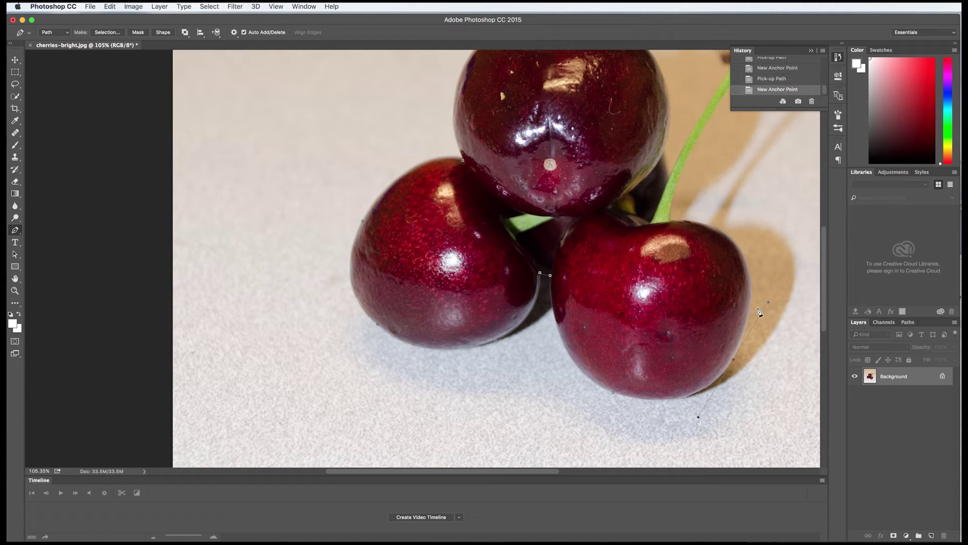
left_click(734, 360)
Step: Add curved anchors over the right cherry's top and onto its green stem
left_click_drag(714, 228, 641, 189)
left_click(715, 229, "alt")
left_click_drag(671, 222, 665, 233)
left_click(671, 223, "alt")
left_click_drag(687, 164, 705, 138)
left_click(687, 165)
left_click_drag(824, 240, 824, 197)
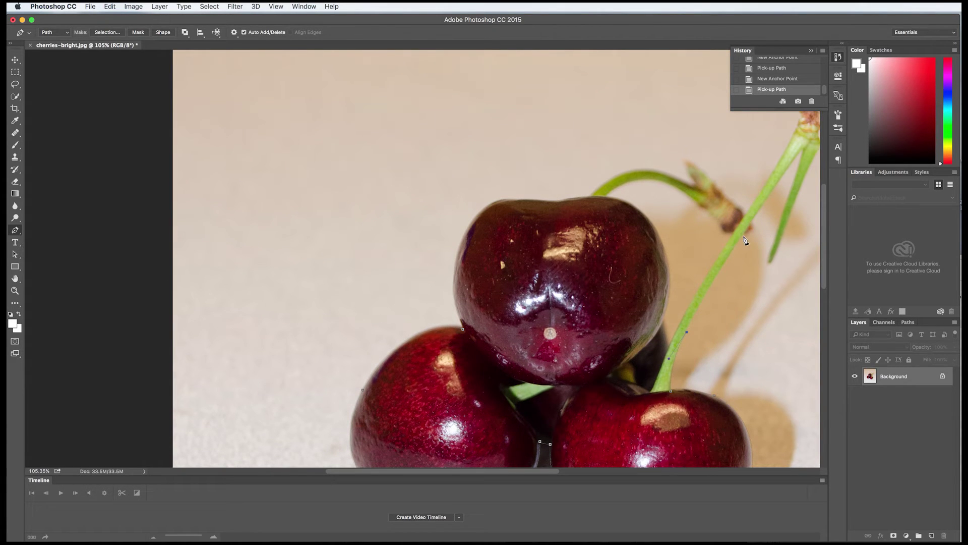
Step: Trace anchor points up and around the right-hand stem and its tip
left_click_drag(742, 236, 755, 230)
left_click(778, 191)
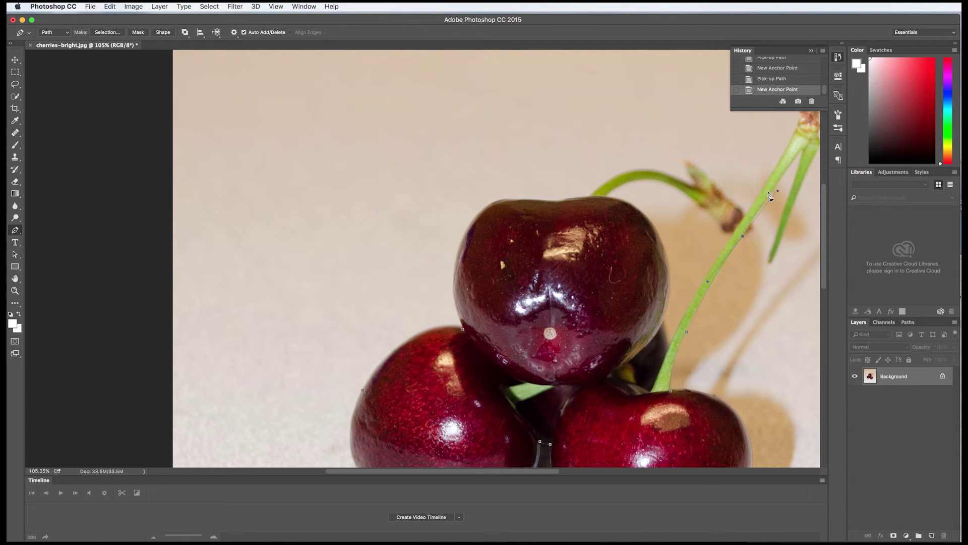
left_click(743, 237)
left_click(774, 188)
left_click(788, 169)
left_click(800, 152)
left_click(804, 148)
left_click(800, 164)
left_click(789, 195)
left_click(781, 225)
left_click(773, 252)
left_click(768, 263)
left_click(778, 249)
left_click(784, 226)
left_click(793, 204)
left_click(812, 161)
left_click(818, 149)
left_click_drag(824, 220, 823, 198)
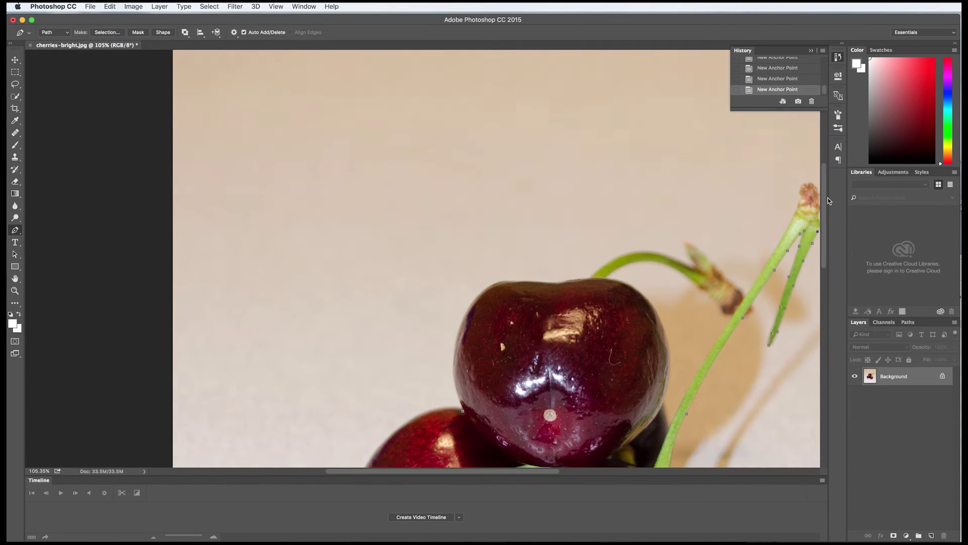
left_click_drag(525, 476, 553, 472)
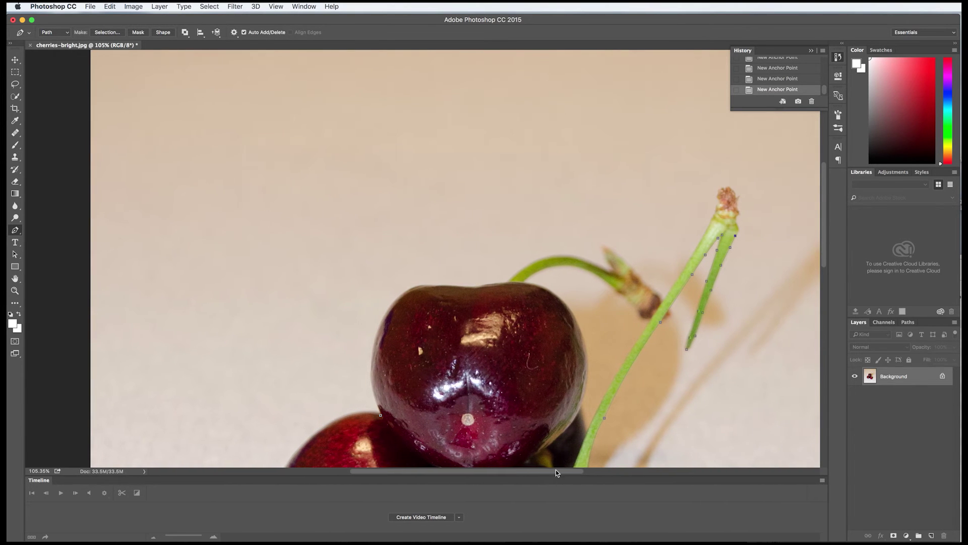
Step: Outline the next stem's tip and trace down its edge to the upper stem's tip
left_click(737, 216)
left_click(738, 204)
left_click(734, 191)
left_click(725, 187)
left_click(720, 189)
left_click(717, 194)
left_click(719, 201)
left_click(714, 215)
left_click(680, 277)
left_click(640, 277)
left_click(628, 262)
left_click(618, 255)
left_click(606, 248)
Step: Curve the path over the top cherry and down its left edge, adjusting handles to close the outline
left_click_drag(508, 281, 460, 335)
left_click(508, 282)
left_click_drag(476, 295, 477, 292)
left_click(479, 285)
left_click_drag(428, 286, 424, 291)
left_click(429, 288)
left_click_drag(373, 341, 358, 404)
left_click(373, 341)
left_click_drag(824, 251, 822, 296)
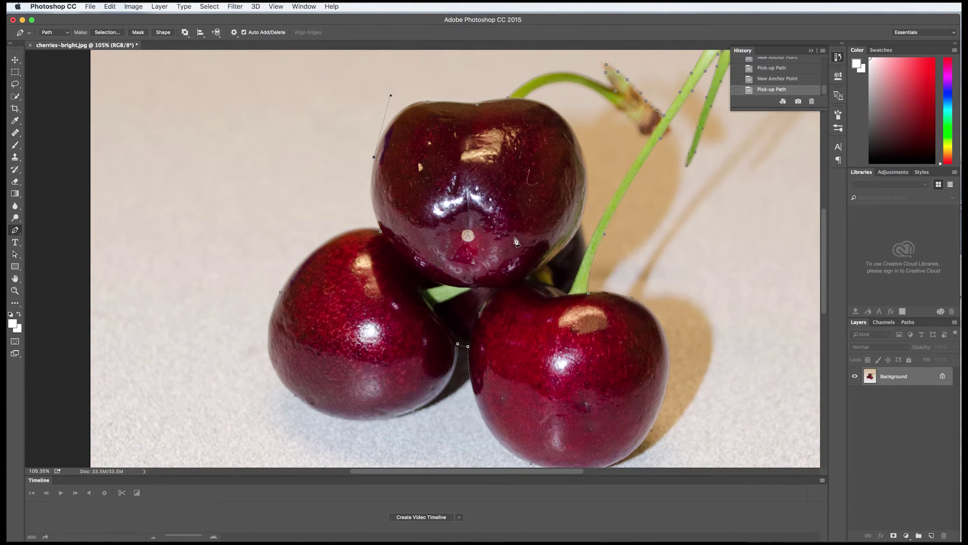
left_click(380, 232)
mouse_move(389, 258)
left_mouse_down()
mouse_move(408, 268)
mouse_move(398, 270)
left_mouse_up()
Step: Turn the Work Path into a selection with 0-pixel feather
left_click(908, 324)
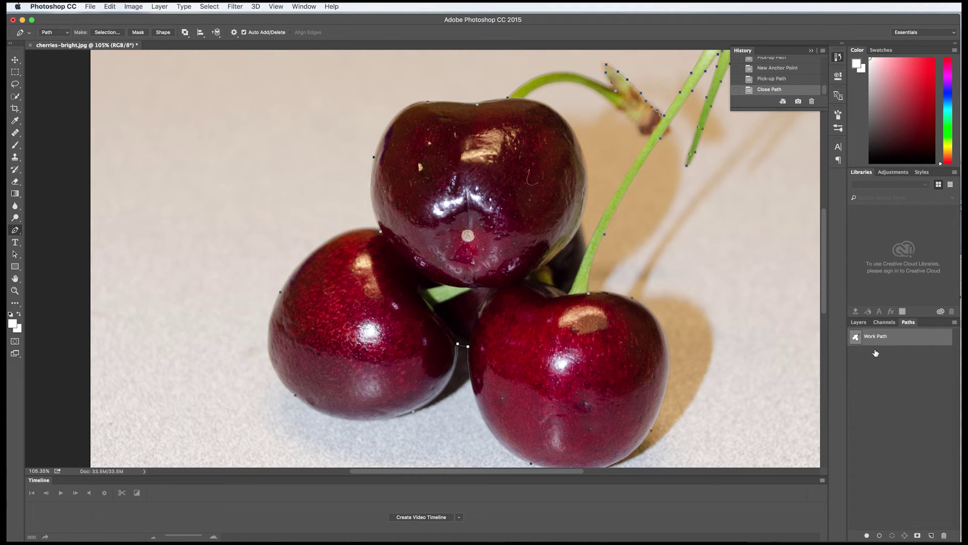
left_click(955, 323)
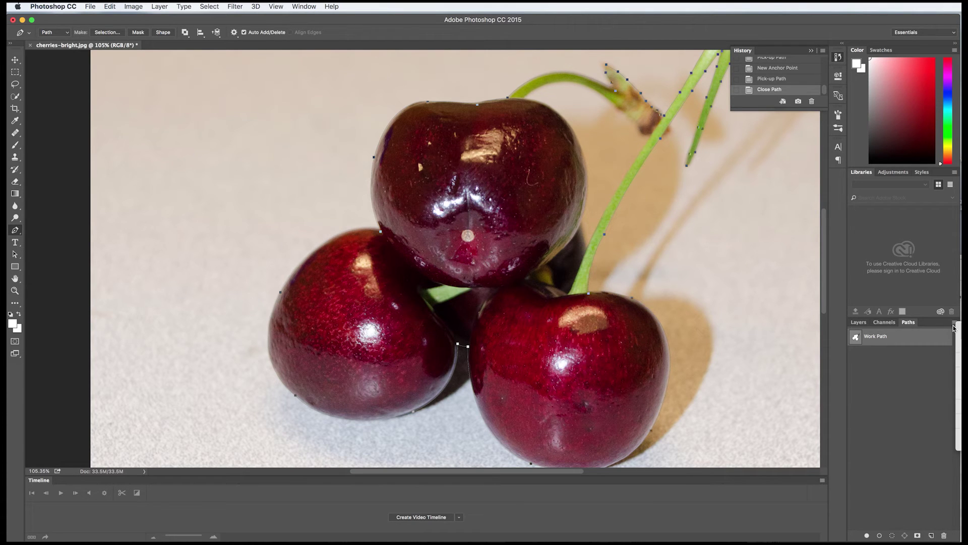
left_click(958, 374)
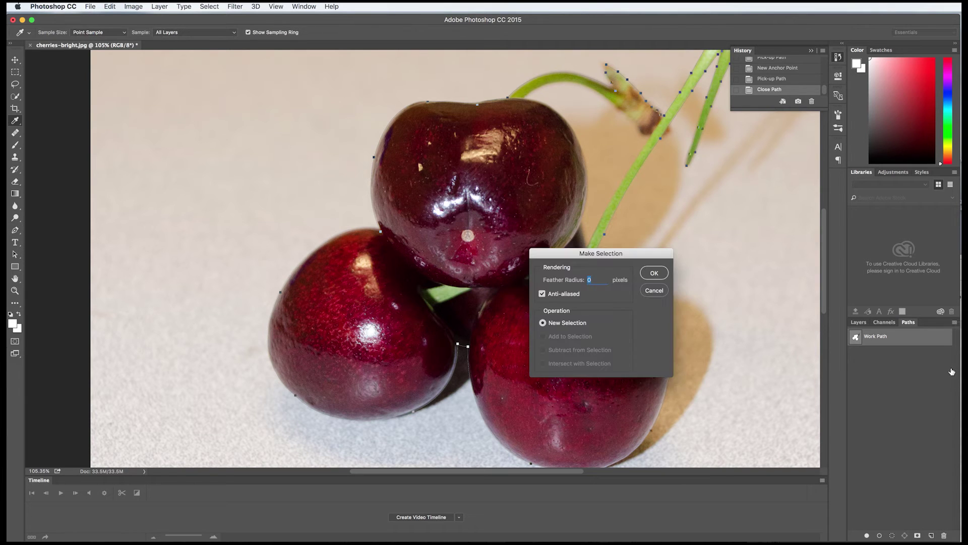
left_click(654, 273)
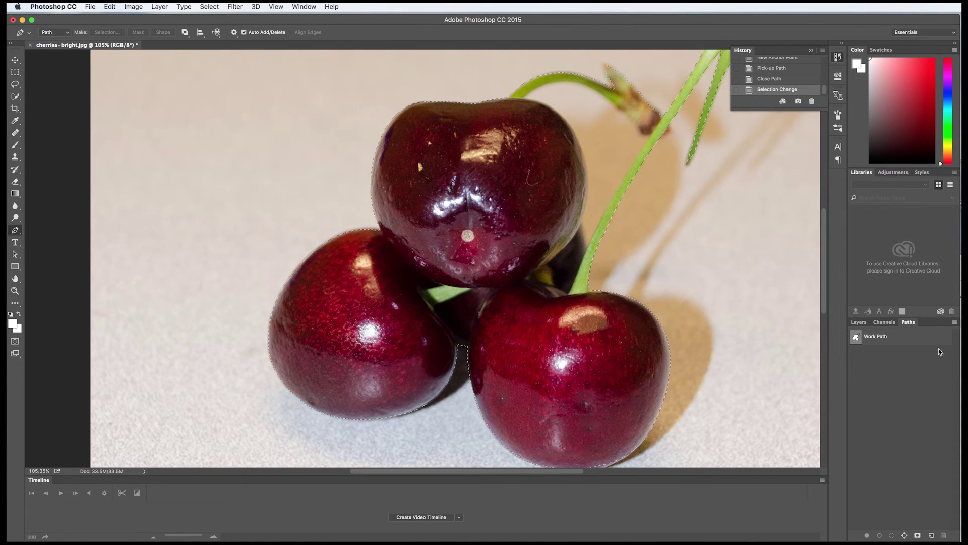
Step: Return to the Layers panel and copy the selected cherries
left_click(858, 321)
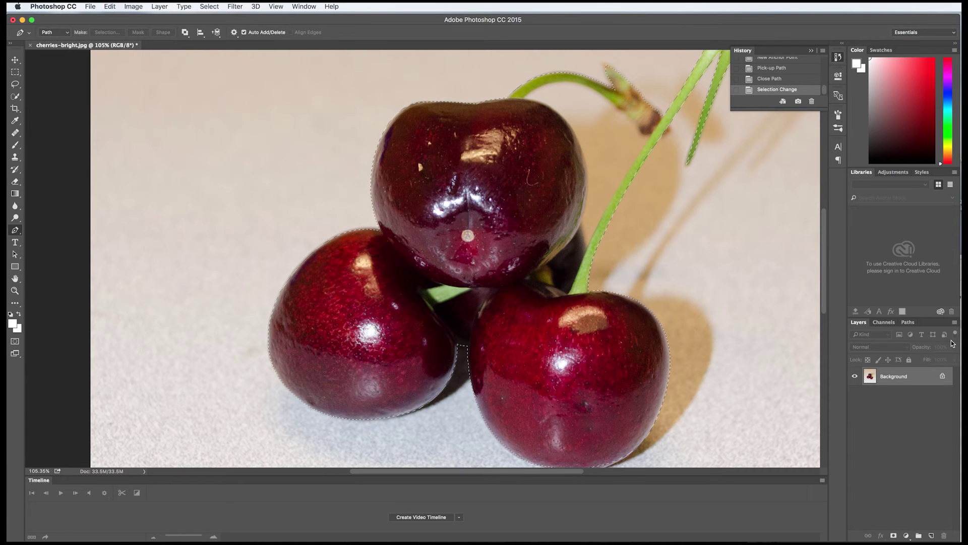
left_click(109, 6)
left_click(118, 73)
Step: Paste the cherries as Layer 1 and hide the Background layer
left_click(109, 7)
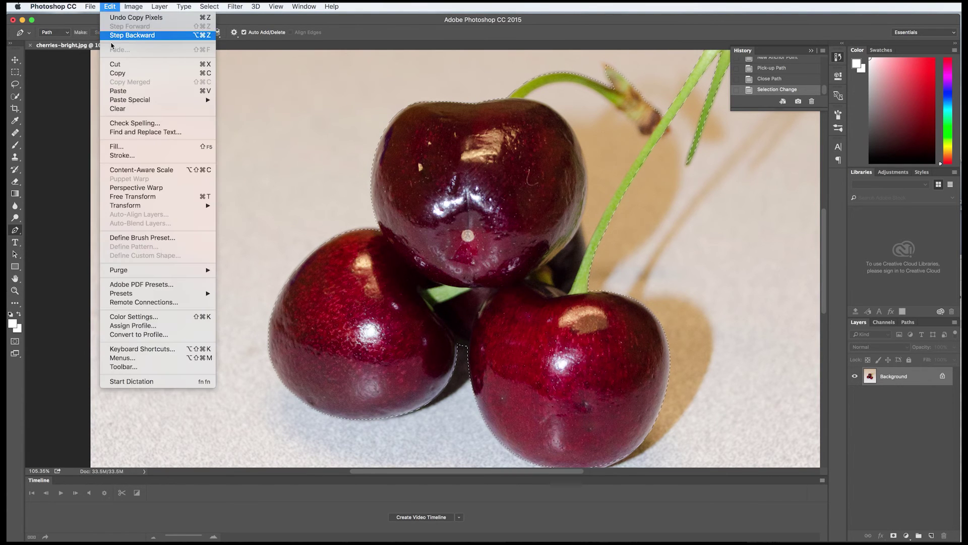
left_click(206, 92)
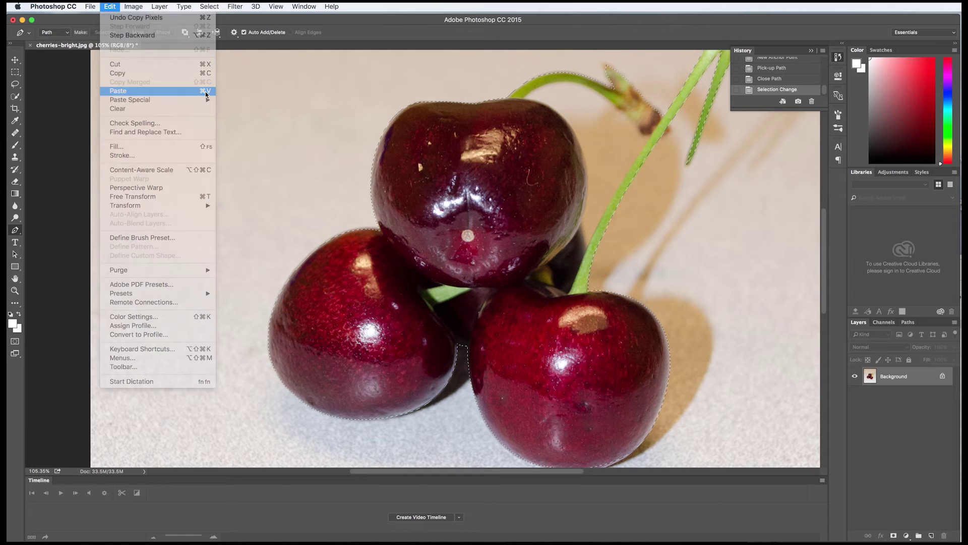
left_click(855, 395)
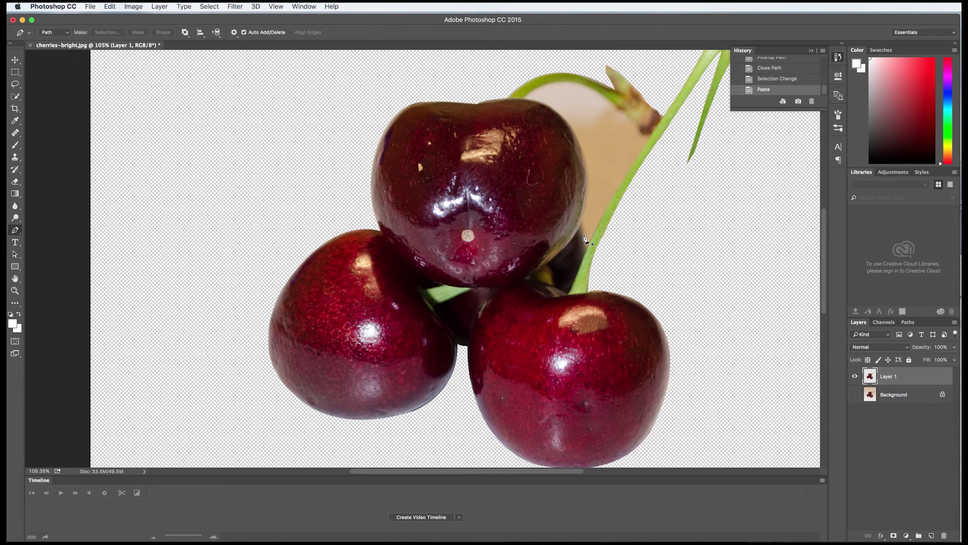
Step: Delete the Background layer, leaving Layer 1 with the isolated cherries as the only layer
left_click(898, 397)
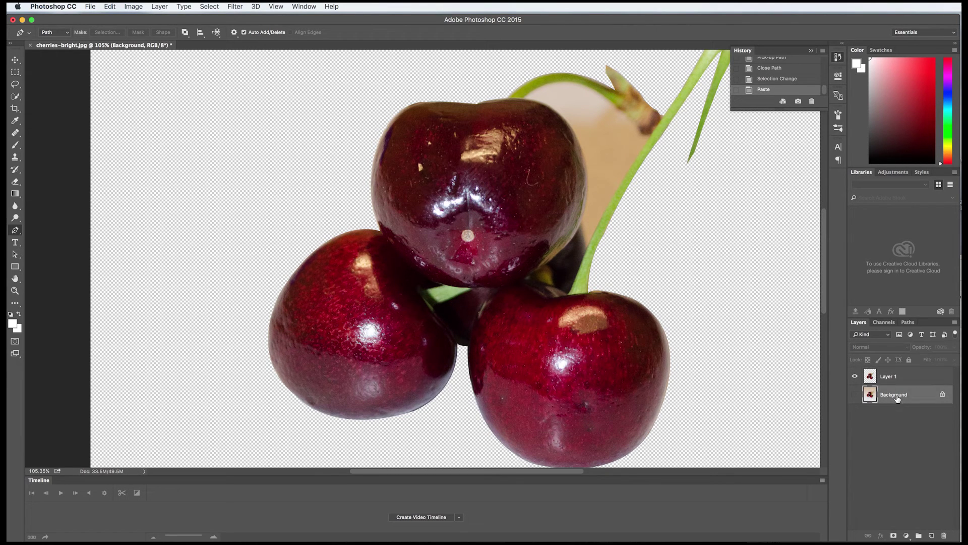
left_click(944, 536)
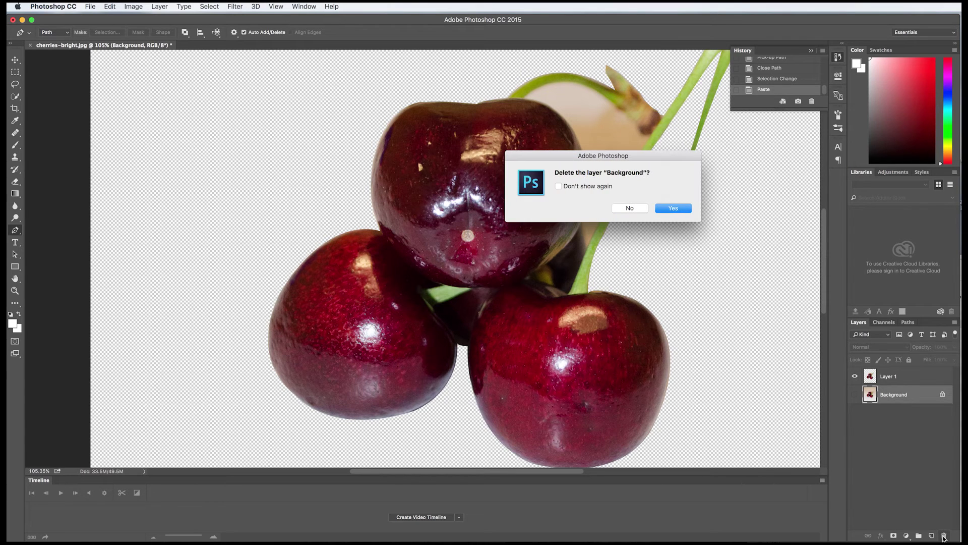
left_click(674, 208)
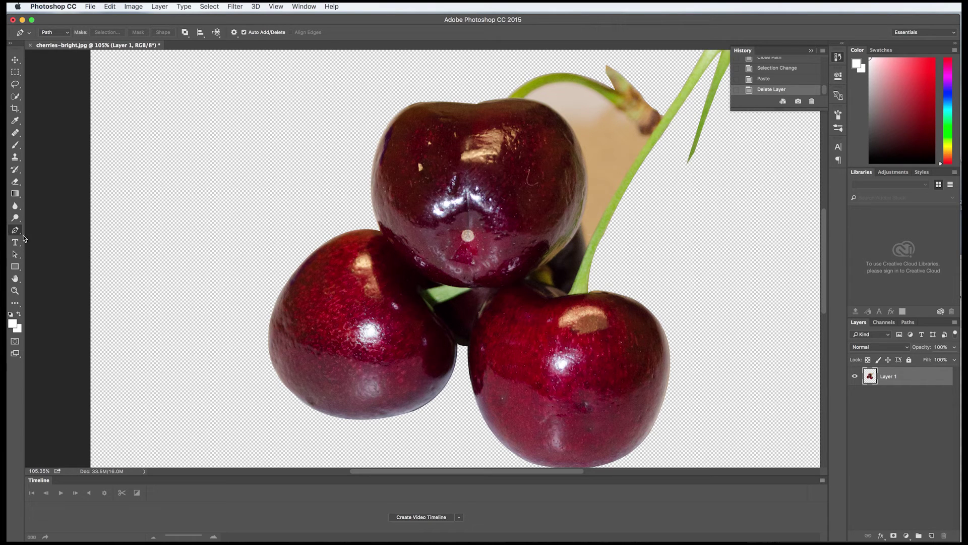
Step: Start a Pen path along the stem's edge, placing anchors up toward the stem tip
left_click(582, 231)
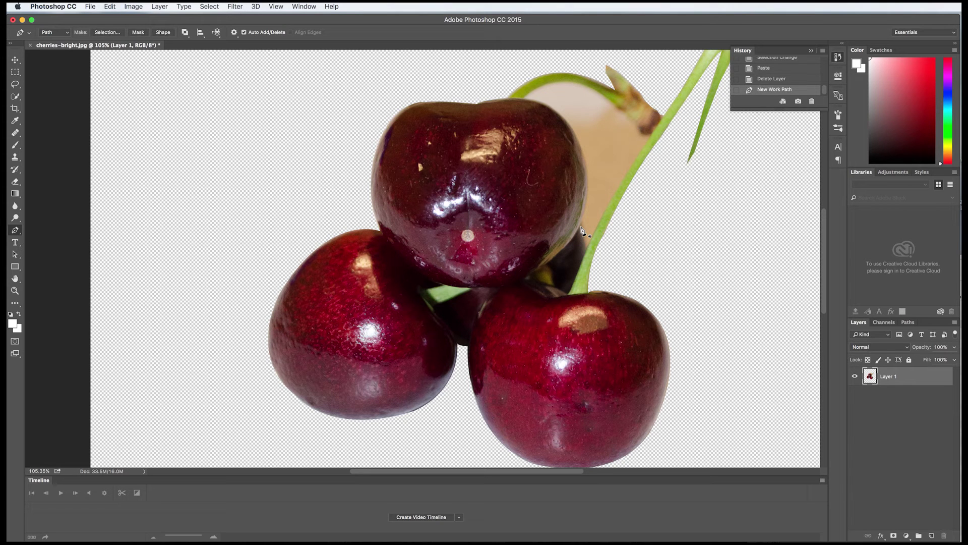
left_click(587, 253)
left_click(647, 148)
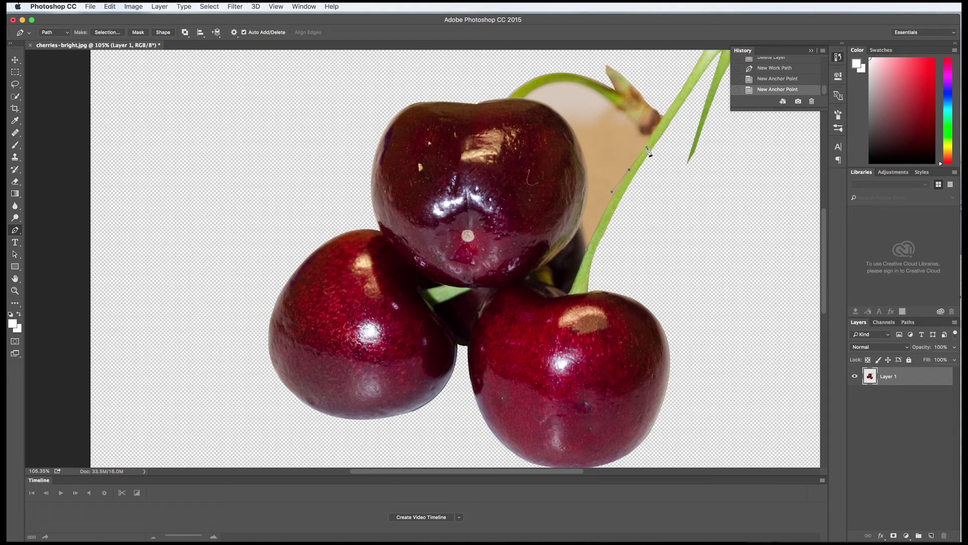
left_click(630, 173)
left_click(653, 138)
left_click(653, 141)
left_click(647, 140)
left_click(641, 129)
left_click(636, 124)
left_click(631, 120)
left_click(627, 115)
Step: Add curved anchors along the top cherry's edge and close the path around the beige patch
left_click_drag(524, 101, 480, 147)
left_click(525, 101, "alt")
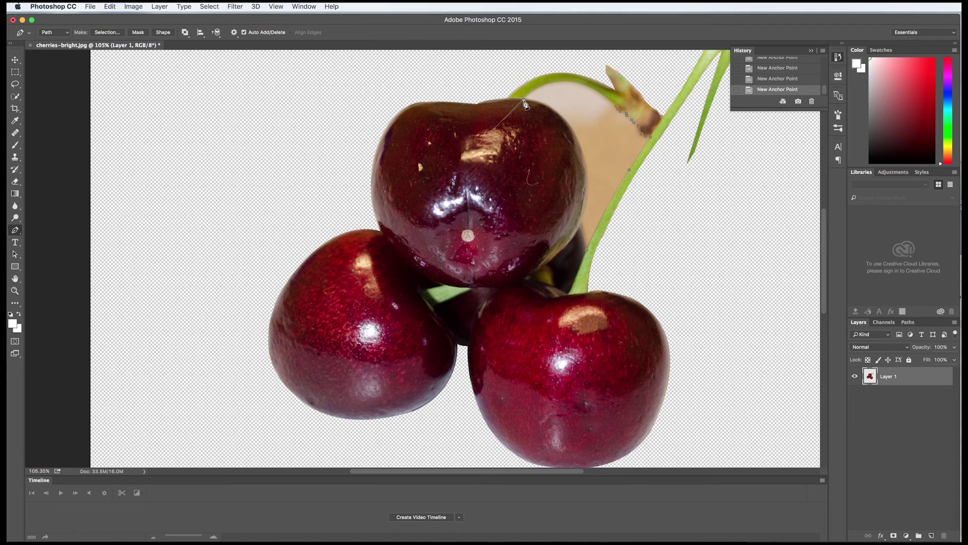
left_click(777, 79)
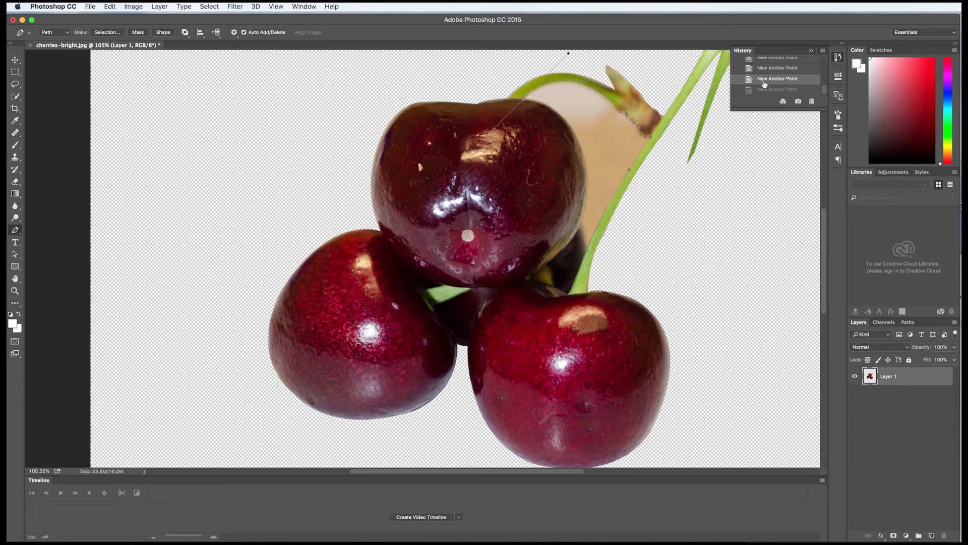
left_click(524, 102)
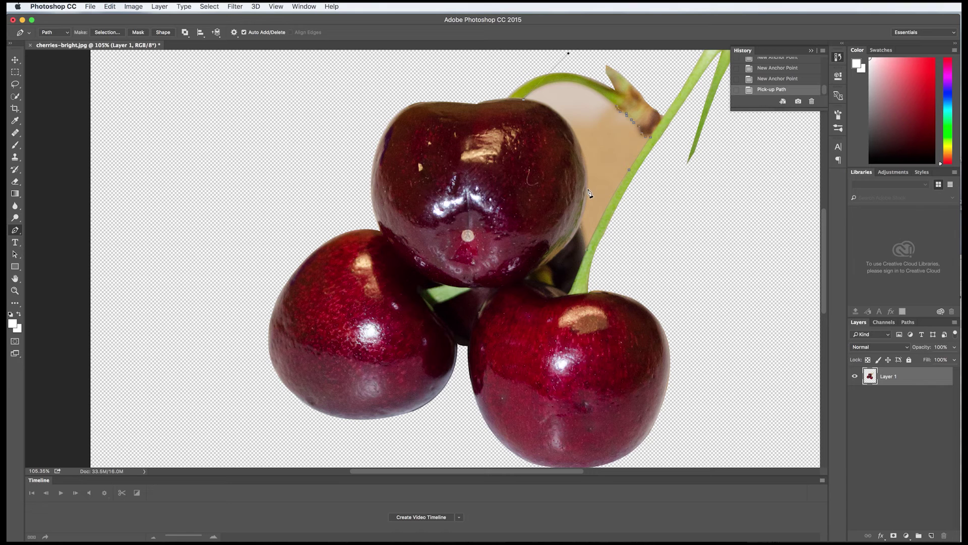
left_click_drag(588, 191, 588, 279)
left_click(589, 191)
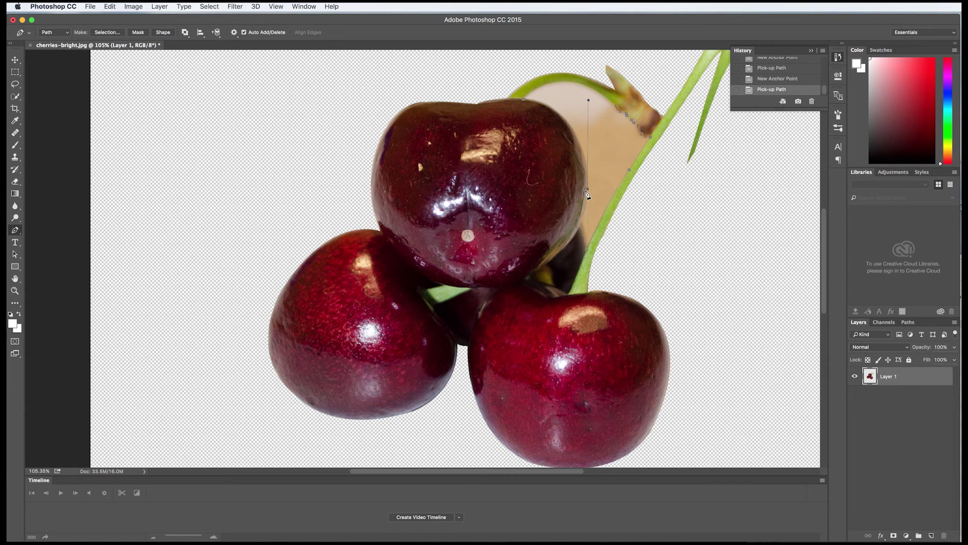
left_click(574, 247)
Step: Turn the work path into an unfeathered selection, delete the beige patch, and fit the image on screen
left_click(908, 322)
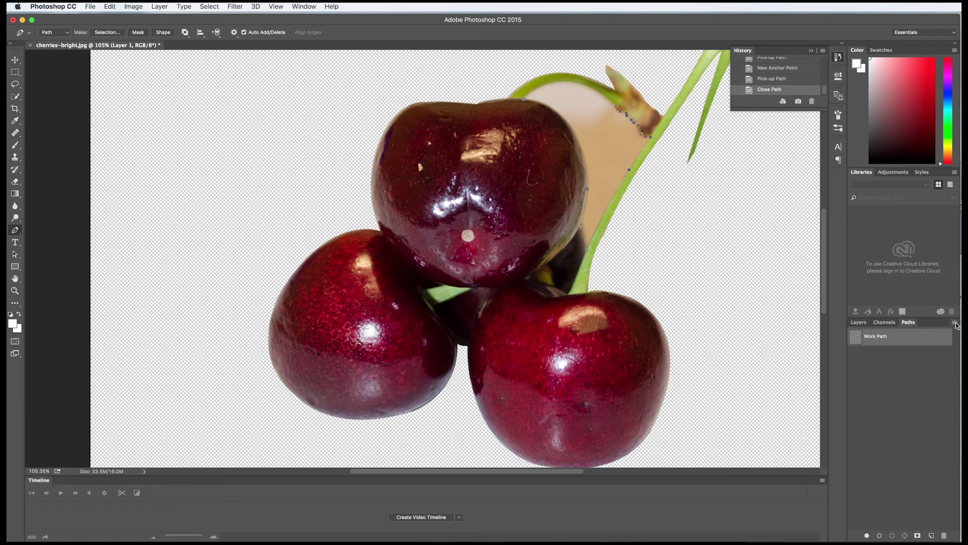
left_click(956, 324)
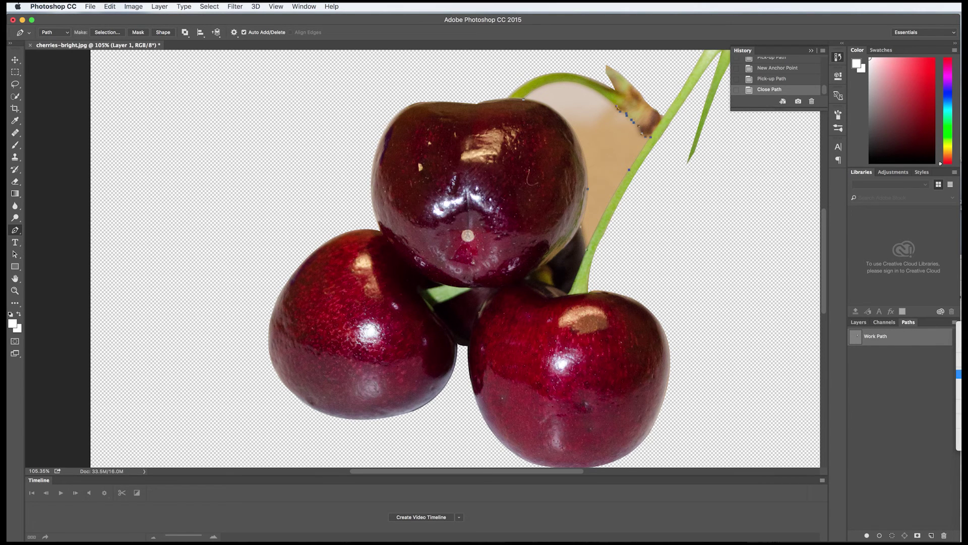
left_click(959, 374)
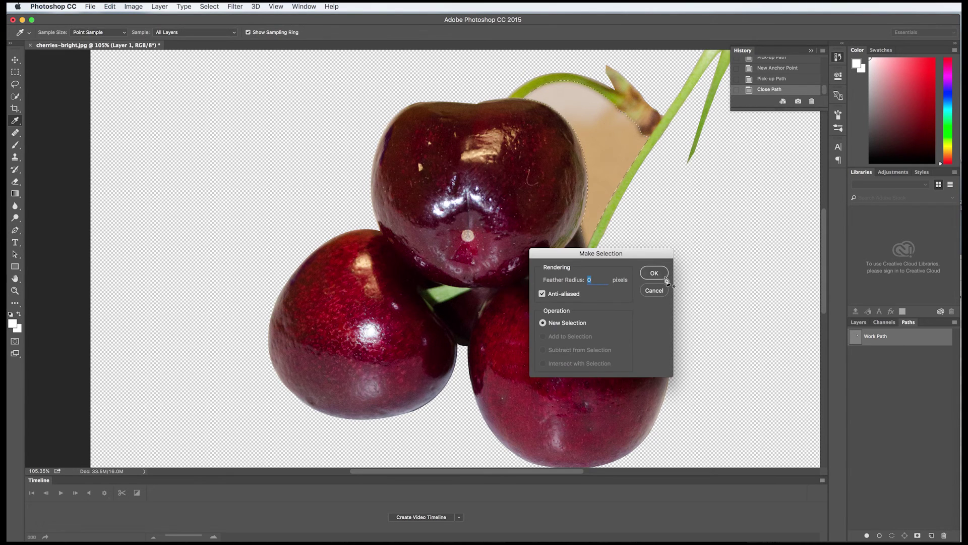
left_click(666, 279)
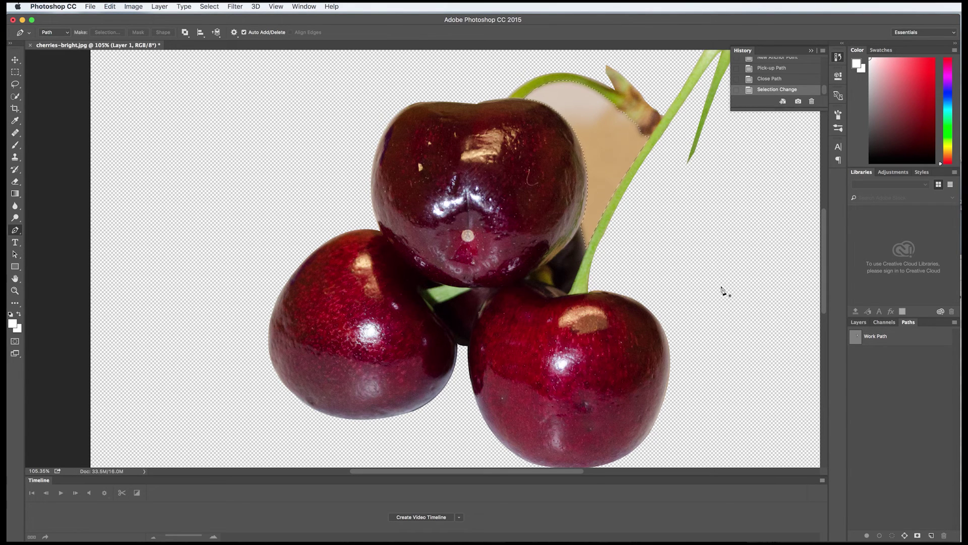
key("Delete")
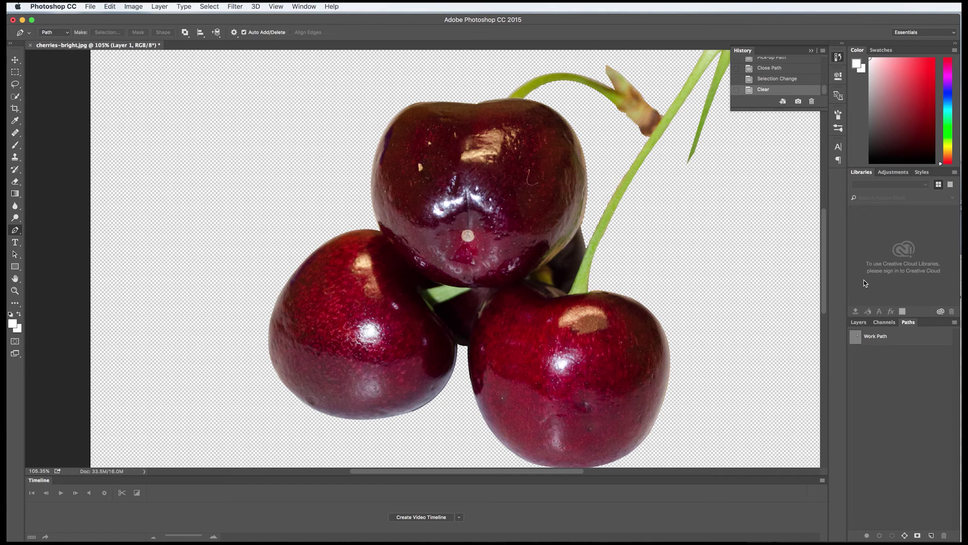
key("super+0")
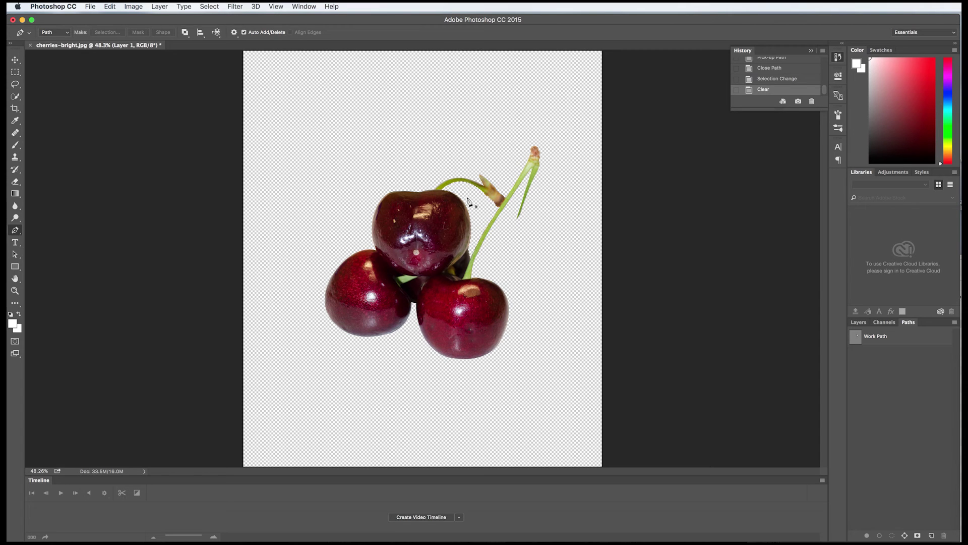
Step: Deselect, then drag the cherries layer up and to the left with the Move tool
key("super+d")
left_click(19, 59)
left_click_drag(421, 242, 389, 210)
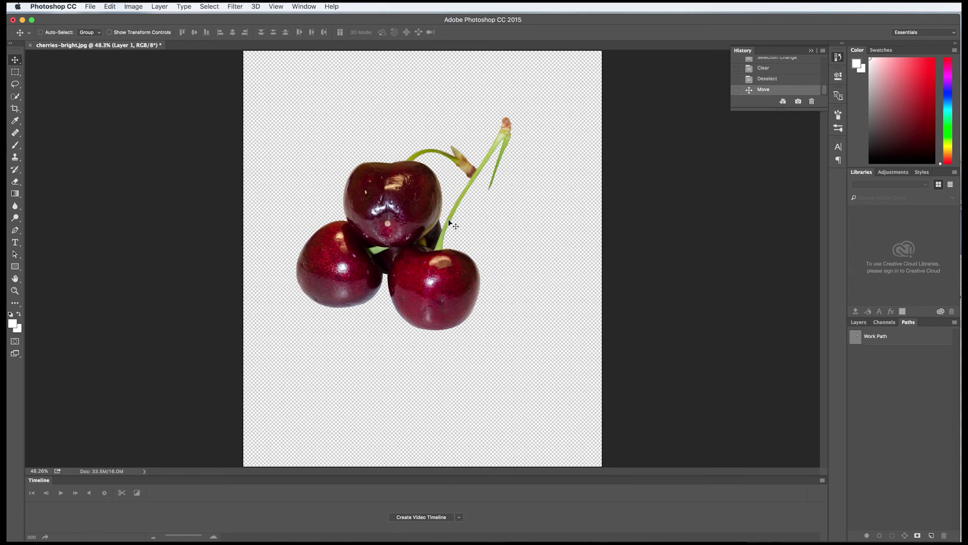
left_click_drag(411, 220, 433, 208)
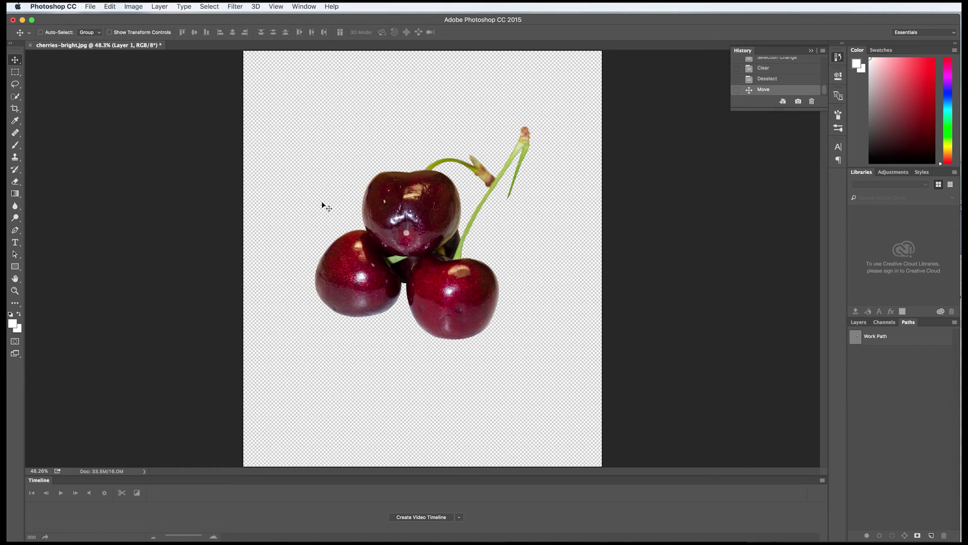
Step: Crop the canvas by pulling the top, bottom, right and left edges in around the cherries
left_click(16, 108)
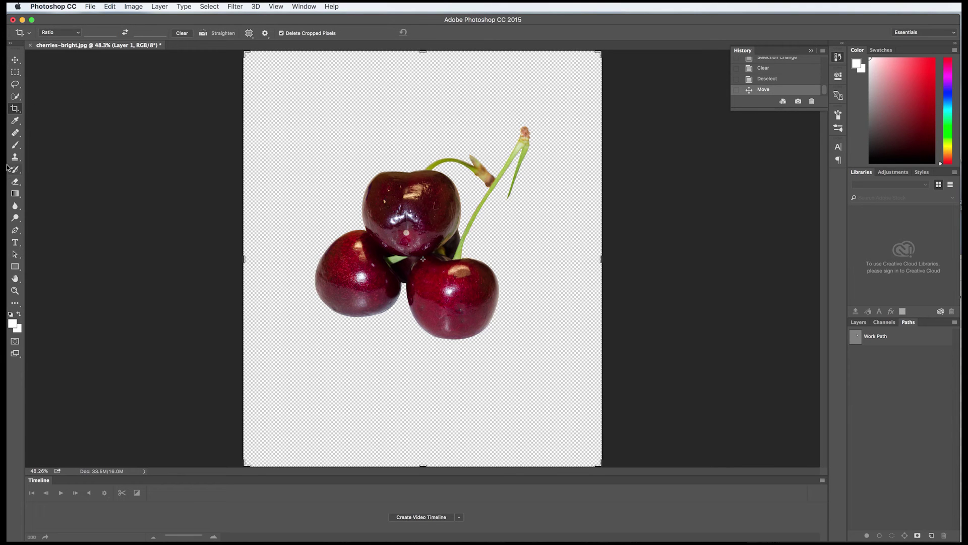
left_click_drag(424, 51, 424, 85)
left_click_drag(425, 437, 435, 374)
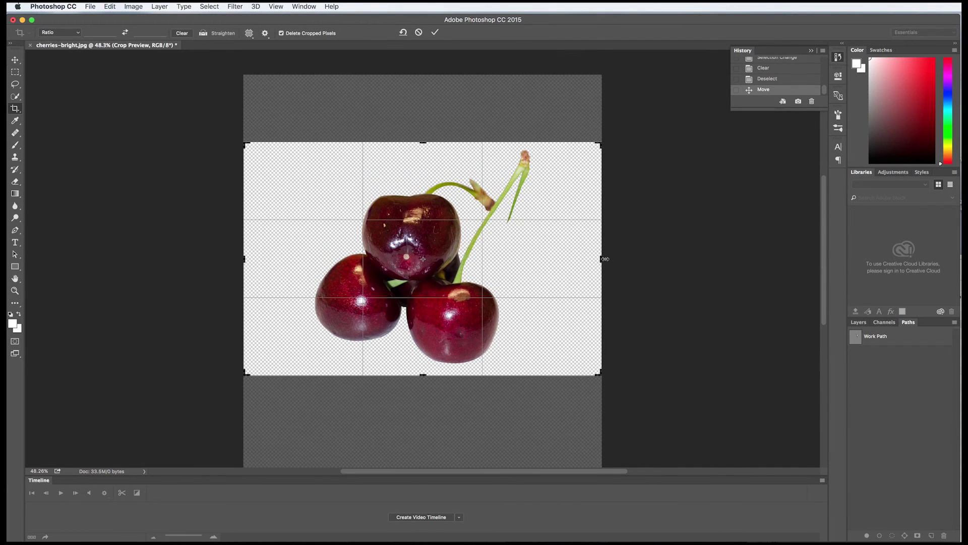
left_click_drag(602, 259, 574, 258)
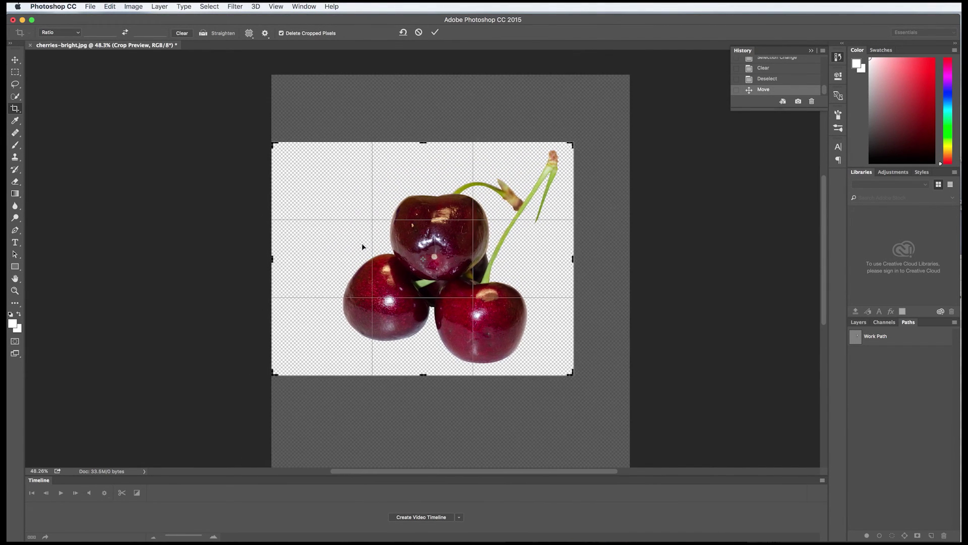
left_click_drag(274, 258, 304, 257)
key("Return")
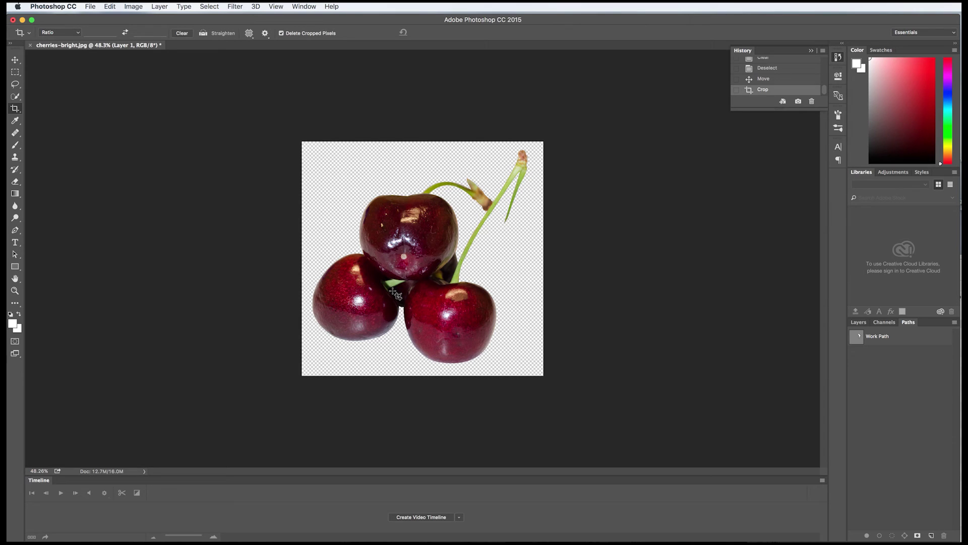
Step: Save the document as 'cherries-transparant background.psd', accepting the Photoshop format options
left_click(92, 7)
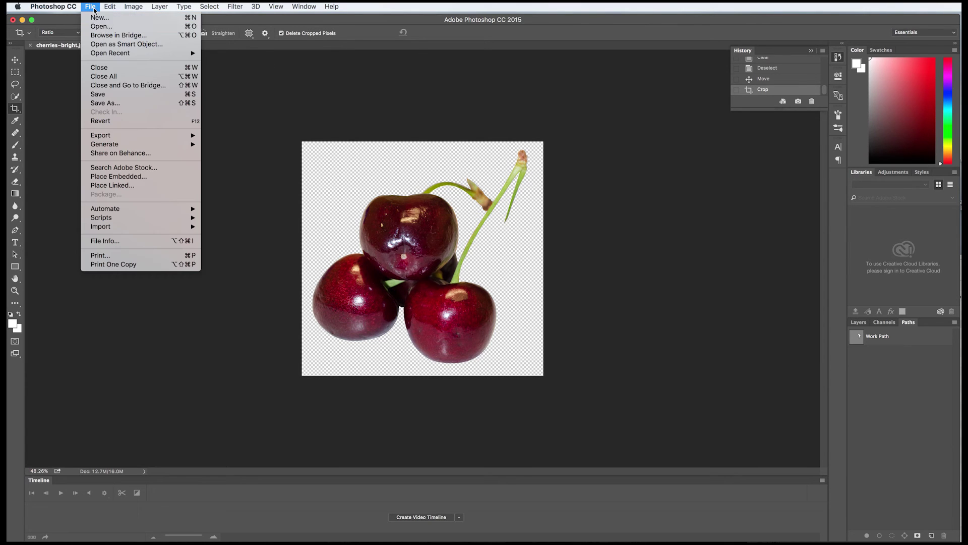
left_click(107, 96)
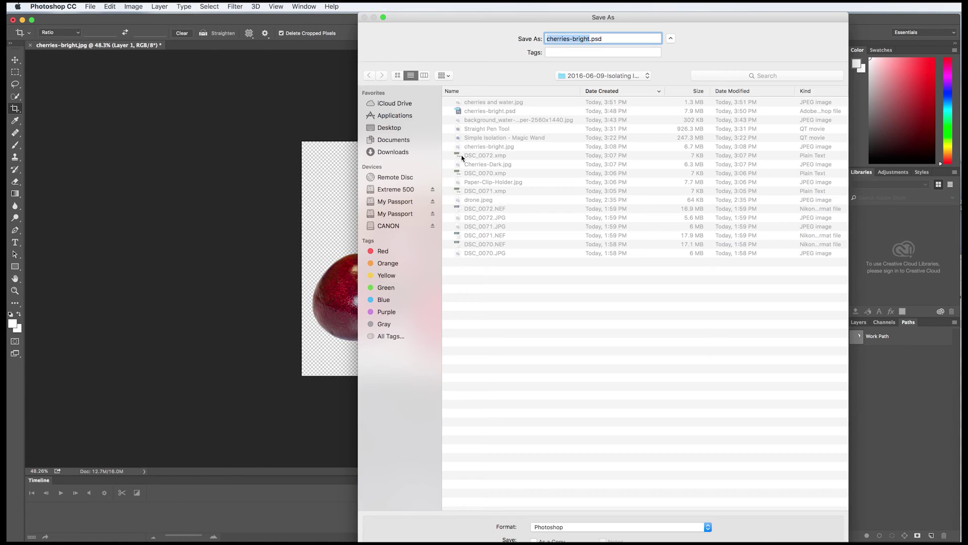
left_click(588, 43)
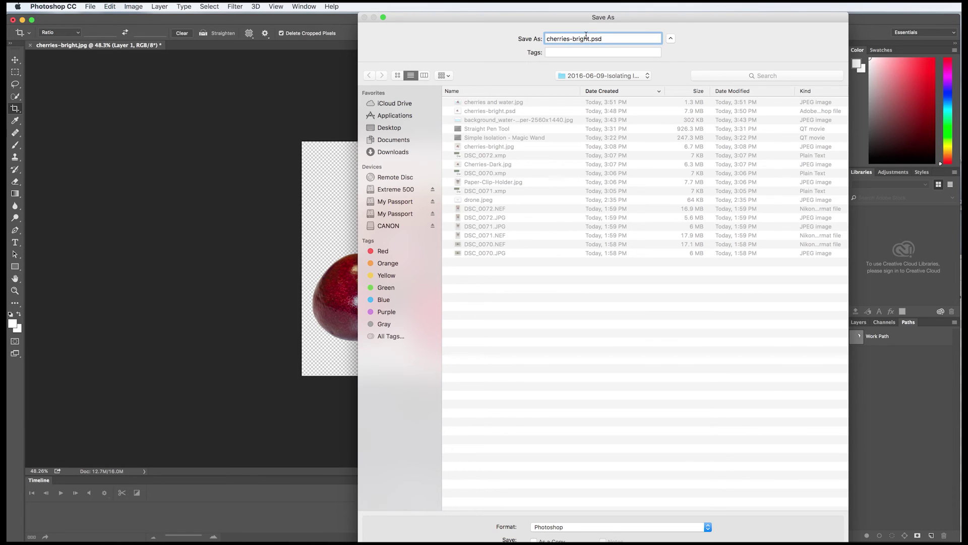
key("BackSpace")
key("BackSpace")
key("BackSpace")
key("BackSpace")
key("BackSpace")
key("BackSpace")
type("ta")
key("BackSpace")
type("rams")
key("BackSpace")
key("BackSpace")
type("nsparant background")
key("Return")
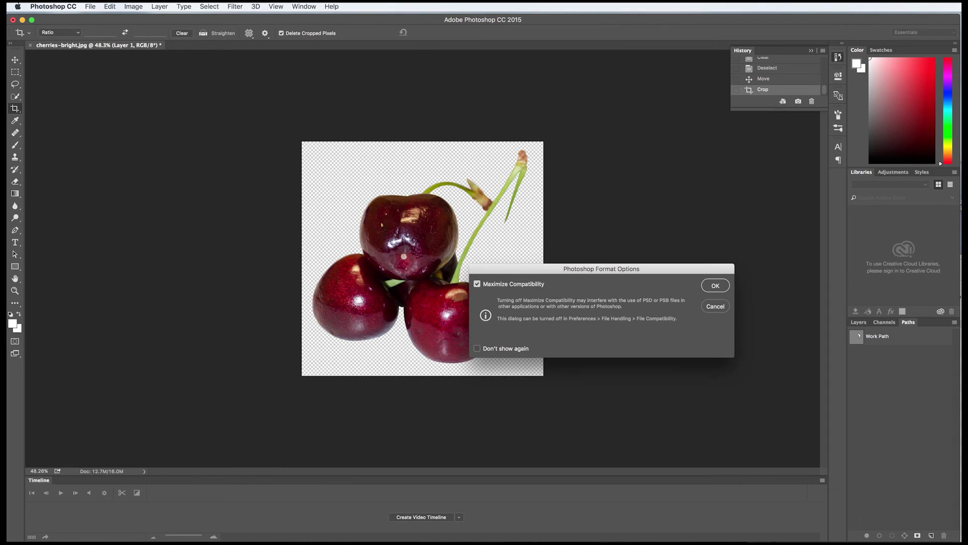
left_click(714, 285)
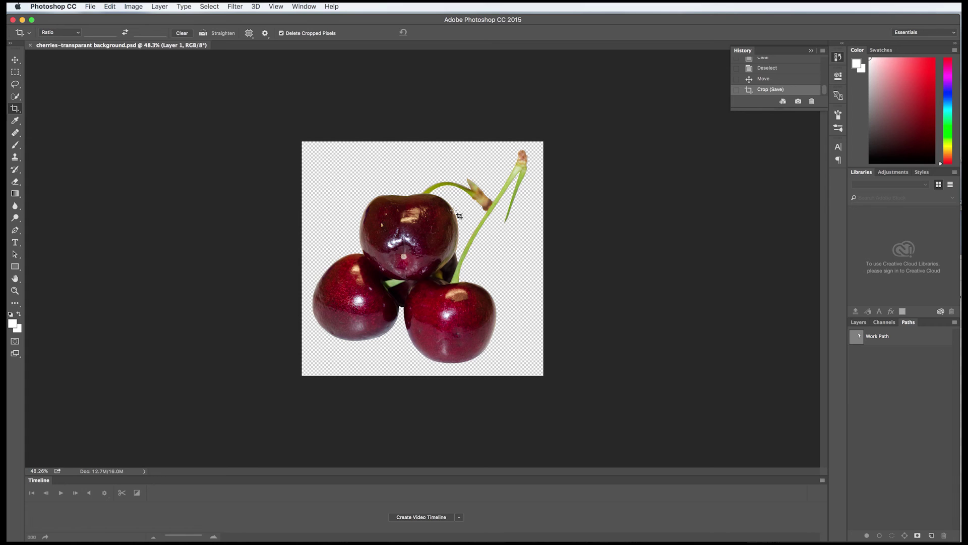
Step: Select the whole cherries canvas and open background_water-wallpaper-2560x1440.jpg as a second document
key("super+a")
left_click(92, 7)
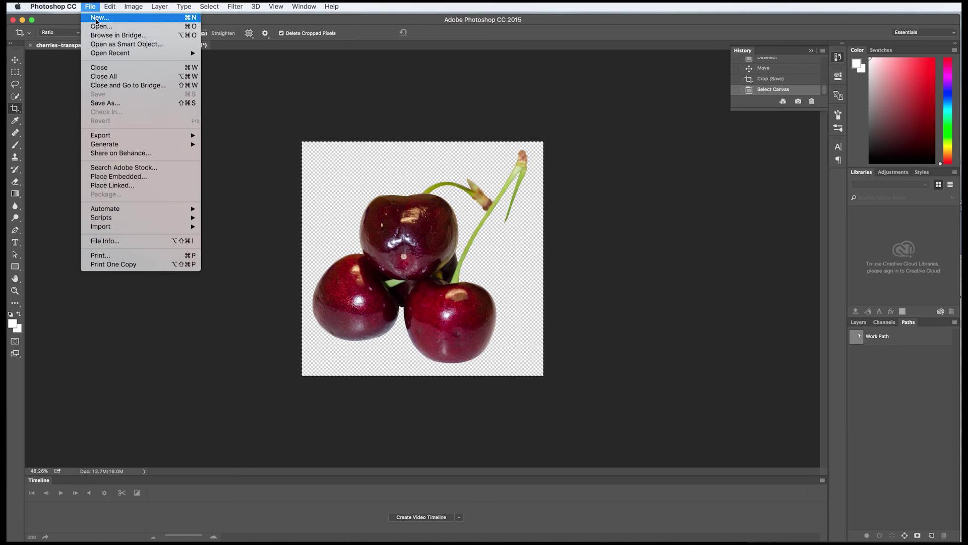
key("super+o")
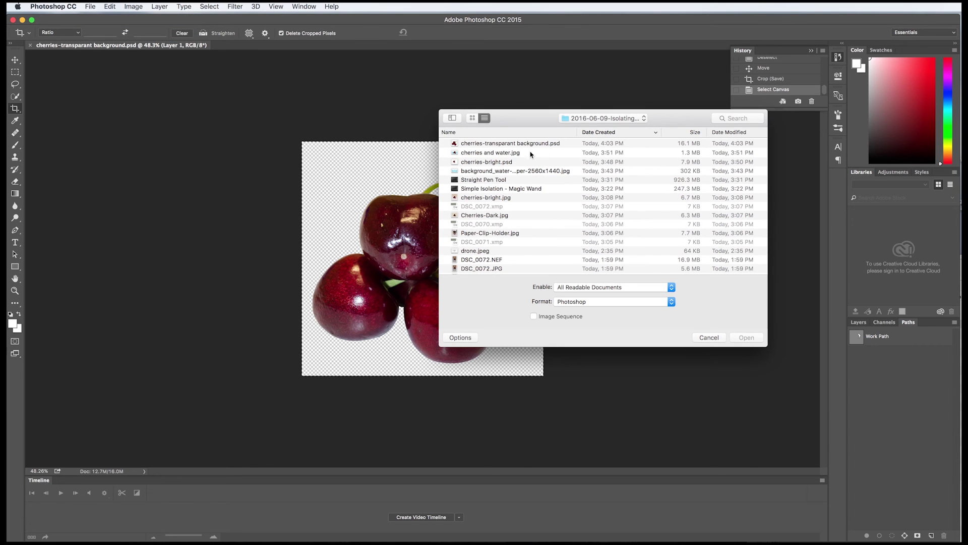
left_click(496, 172)
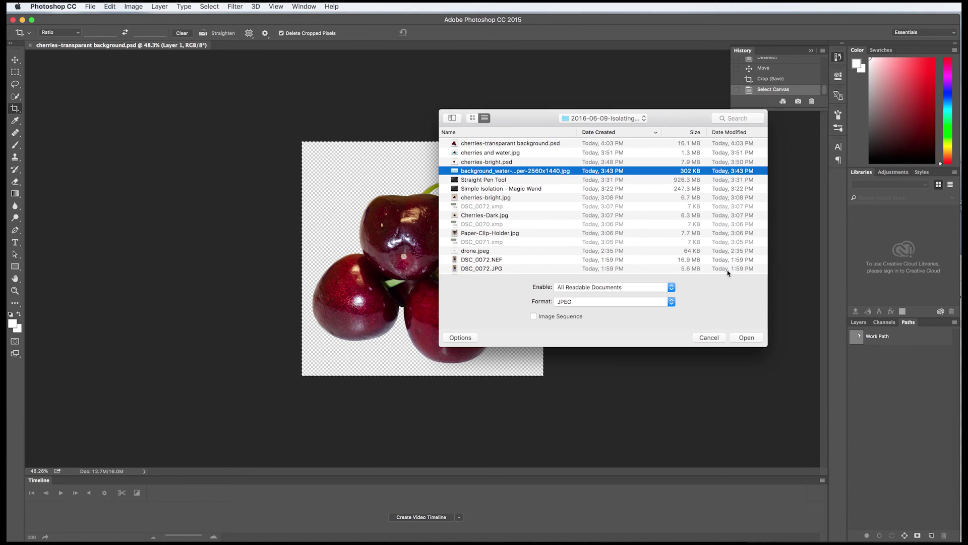
left_click(748, 339)
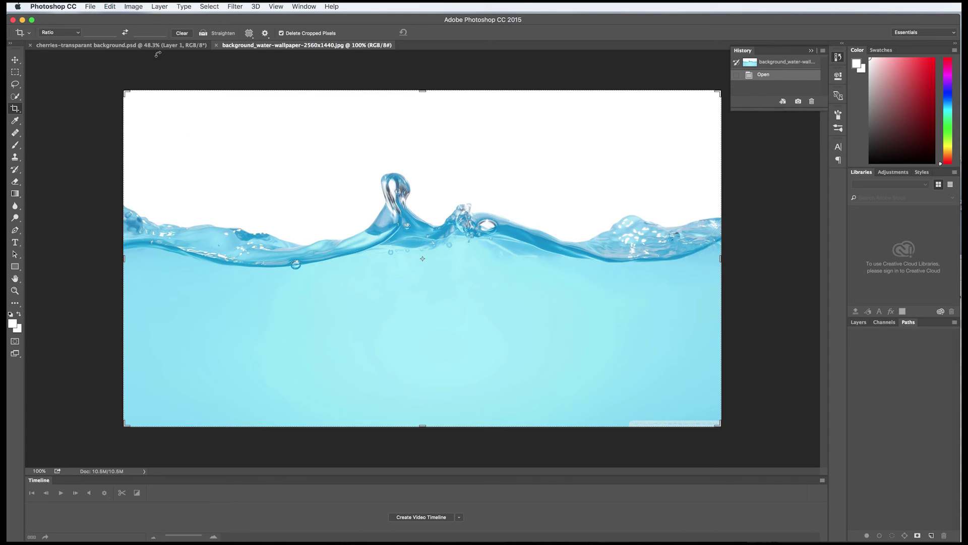
left_click(136, 7)
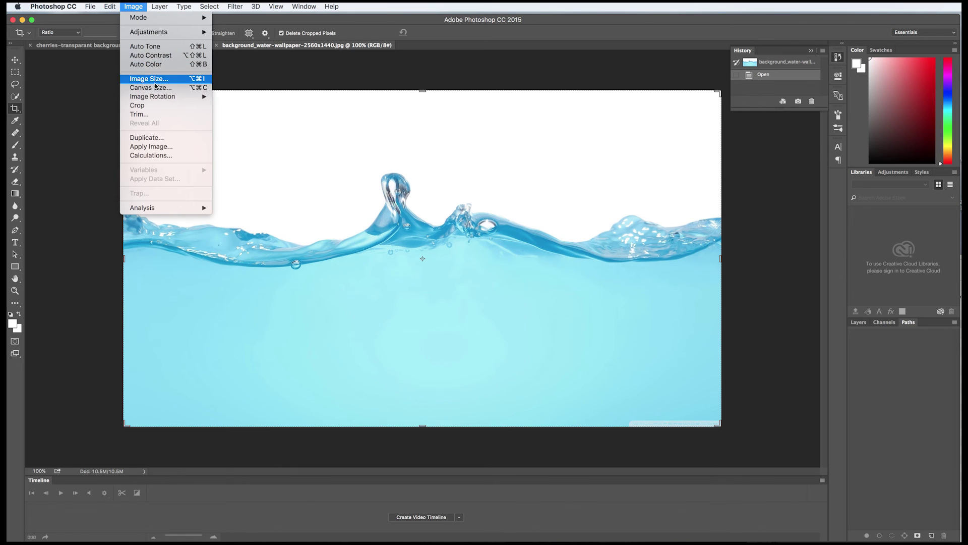
Step: Resize the water image to 5000 px wide (5000 × 2813) with proportions kept
left_click(155, 81)
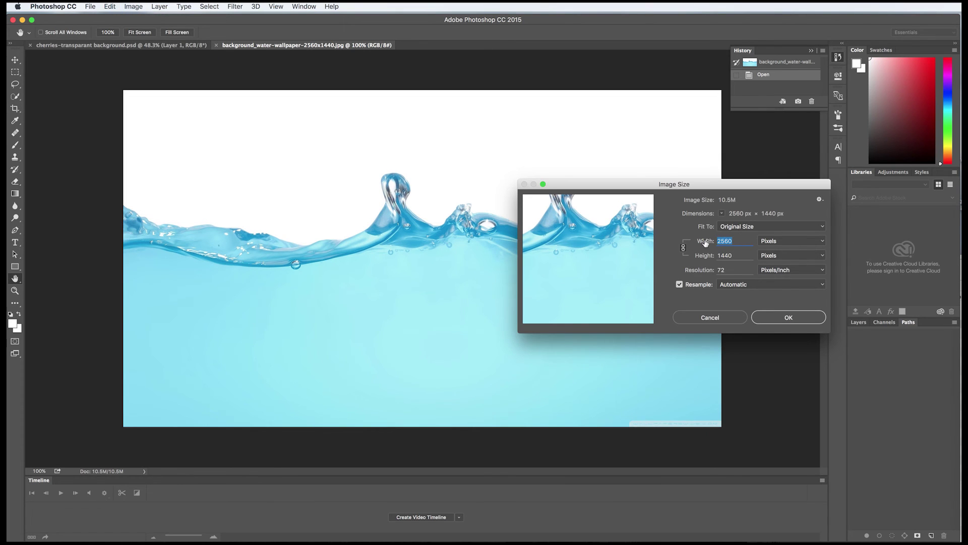
type("5000")
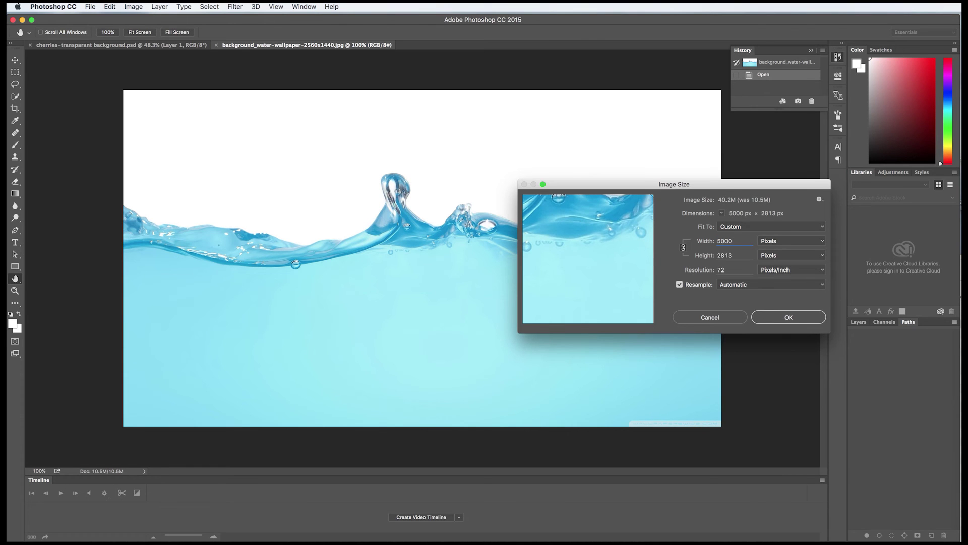
key("Return")
key("c")
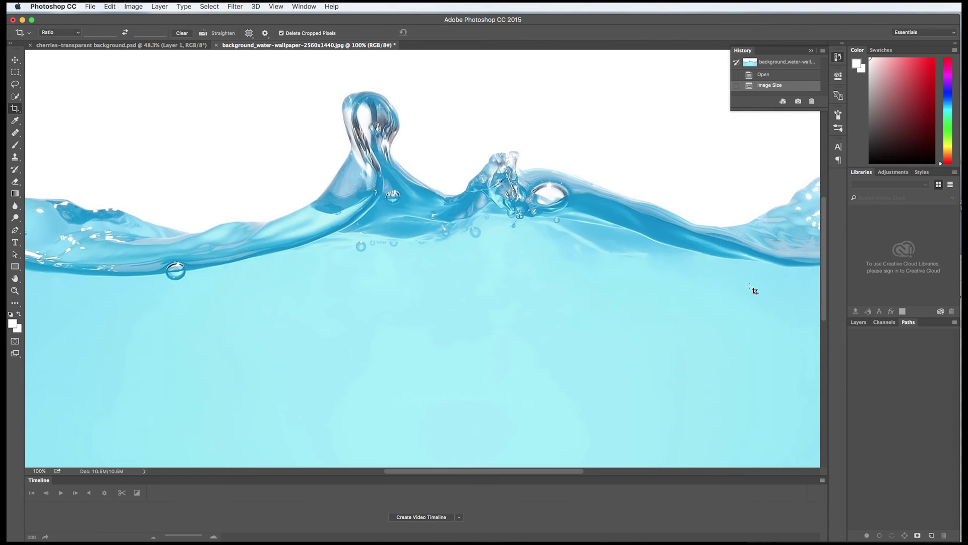
Step: Paste the cherries onto the water image, apply a scale transform, and drag them down and right
key("super+v")
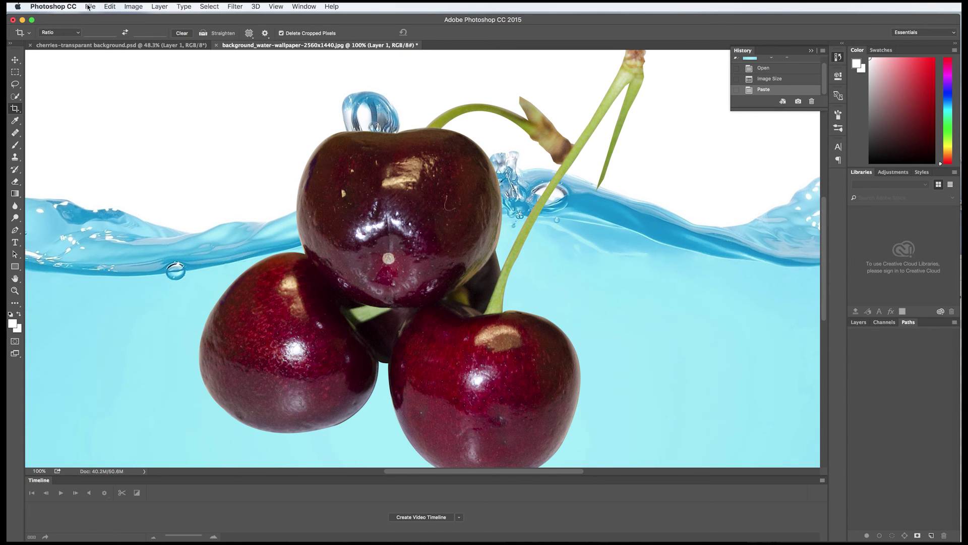
left_click(112, 7)
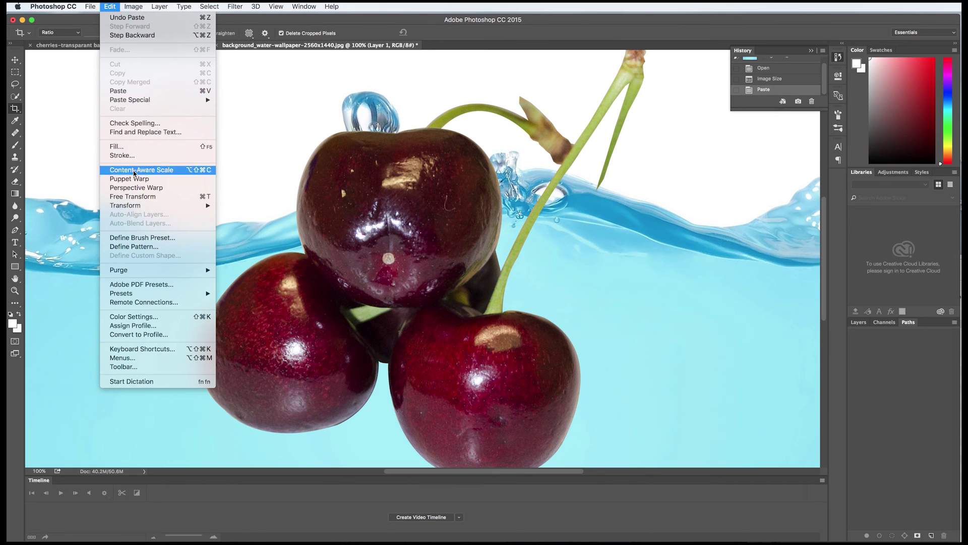
mouse_move(137, 205)
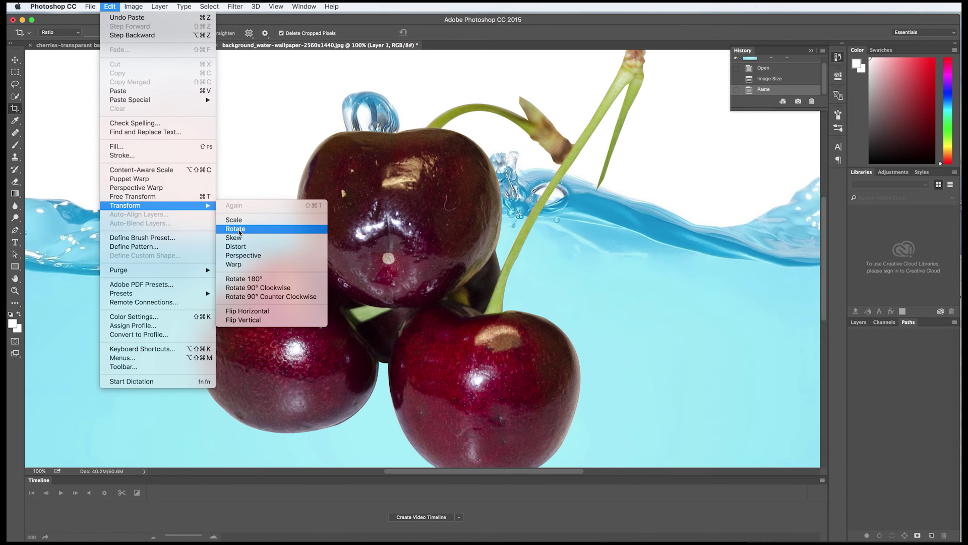
left_click(234, 221)
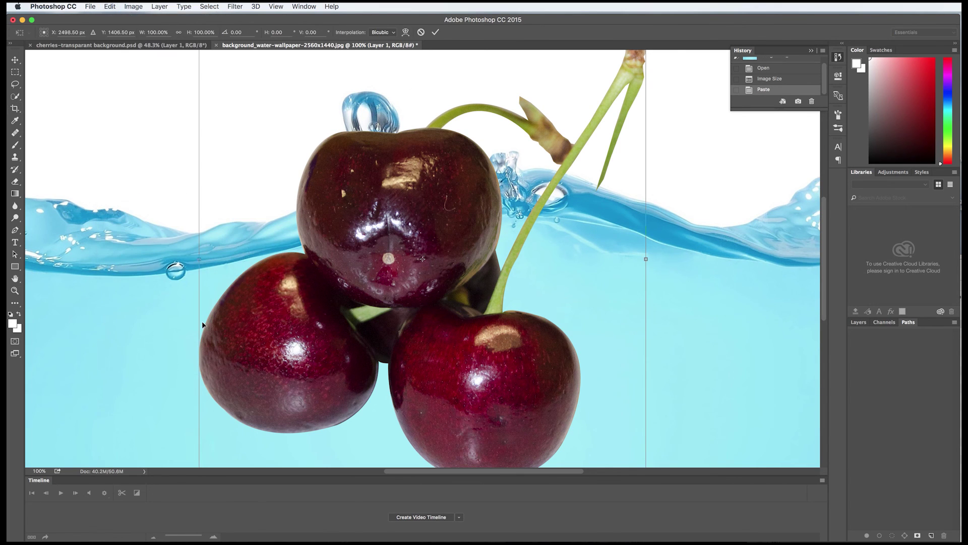
key("super+0")
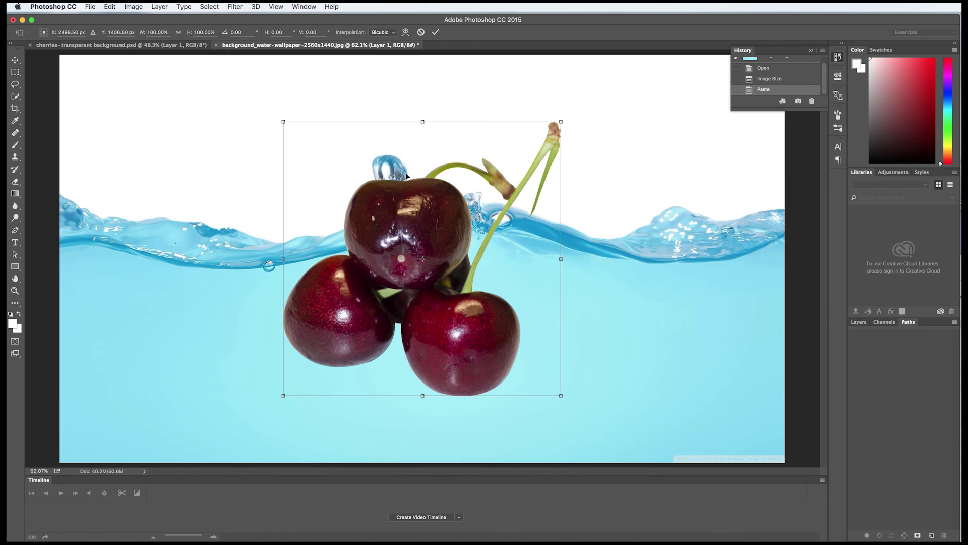
key("Return")
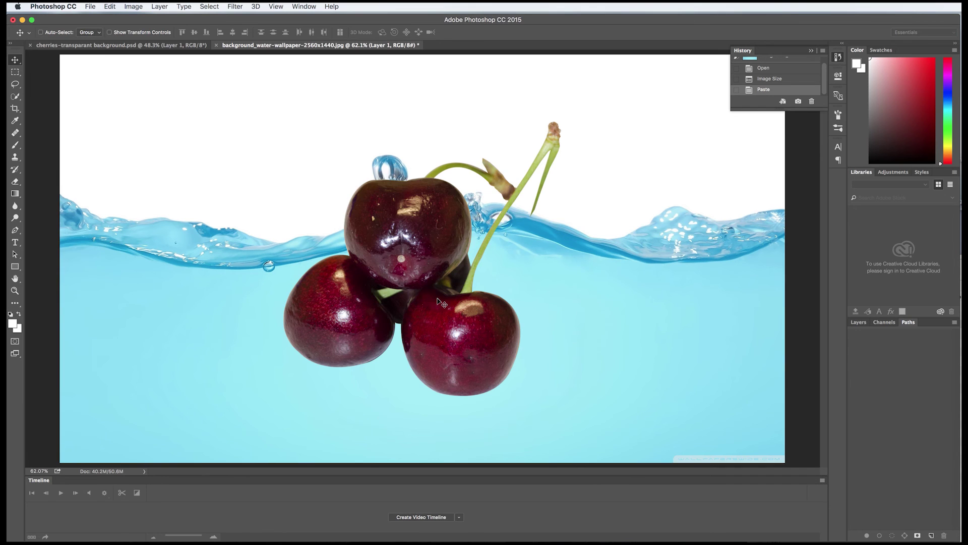
left_click_drag(440, 302, 525, 323)
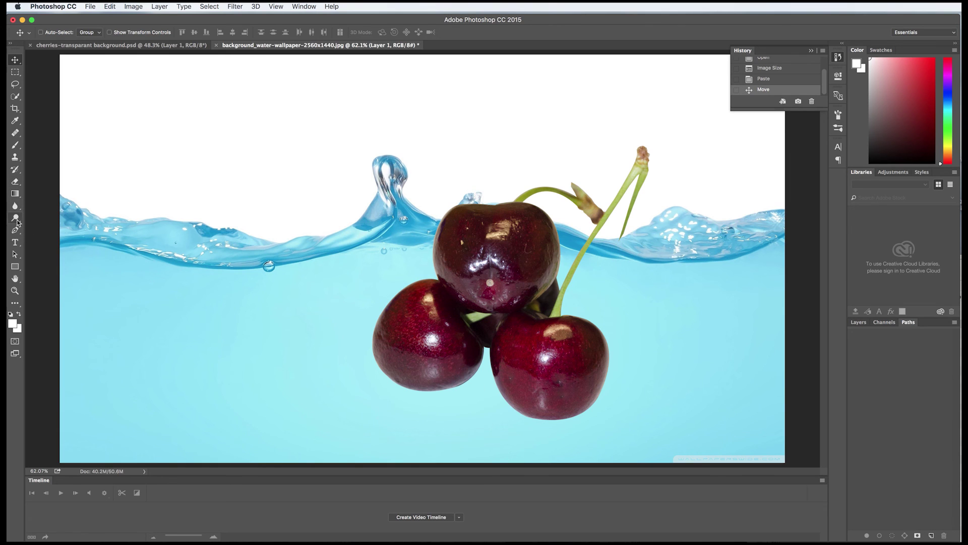
Step: Erase leftover fringe and stray specks around the cherries with a slightly larger eraser brush
left_click(17, 184)
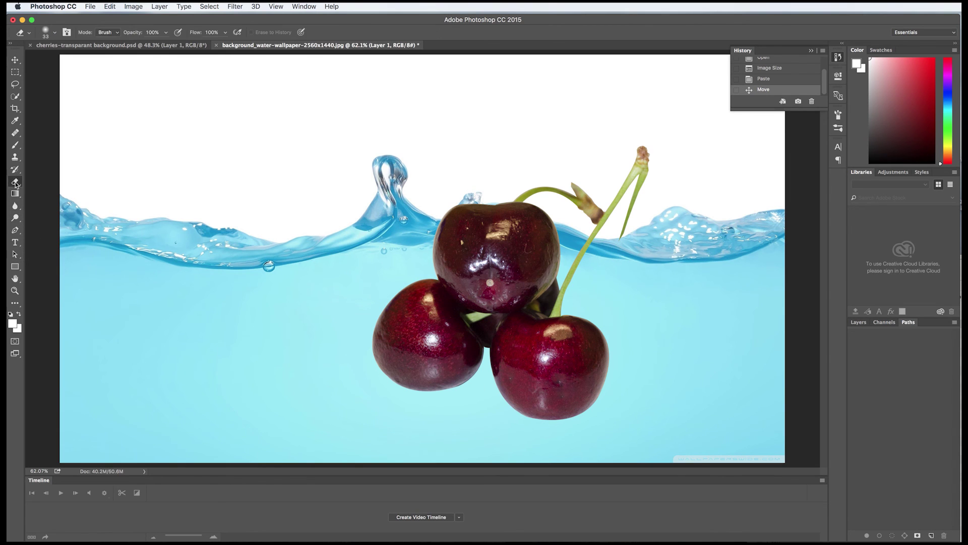
left_click(54, 33)
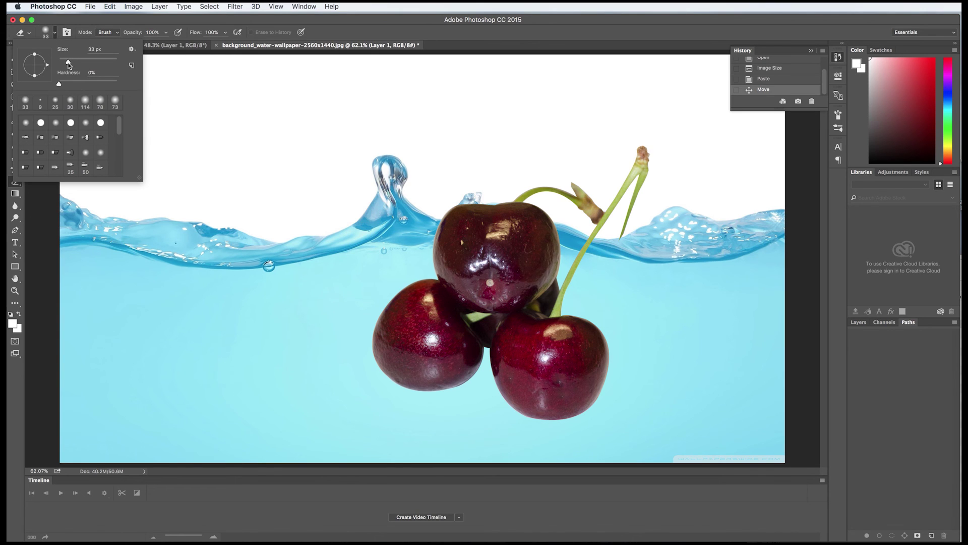
left_click_drag(68, 63, 72, 62)
left_click(859, 322)
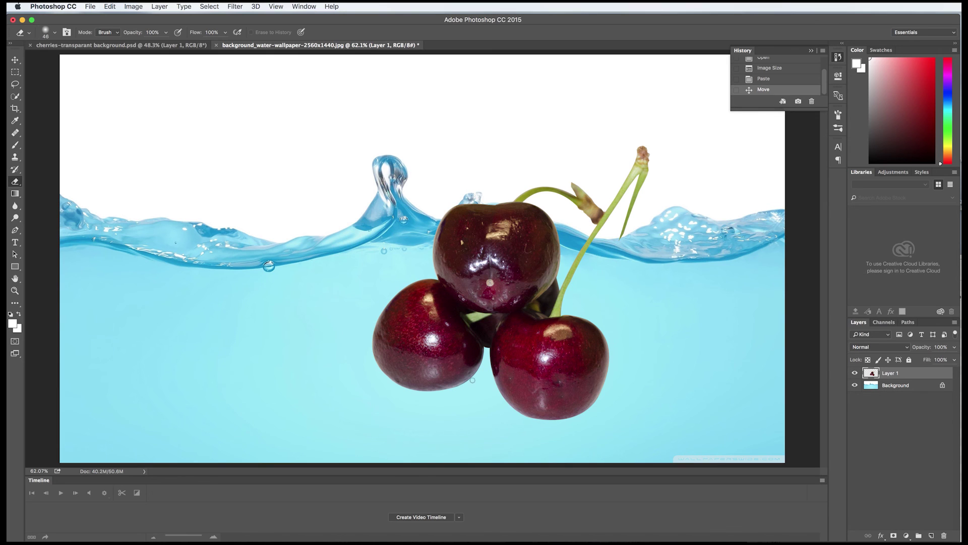
left_click_drag(458, 389, 481, 367)
left_click(474, 378)
left_click(633, 160)
Step: Move the cherries up and to the left over the water
left_click(16, 60)
left_click_drag(573, 351, 557, 311)
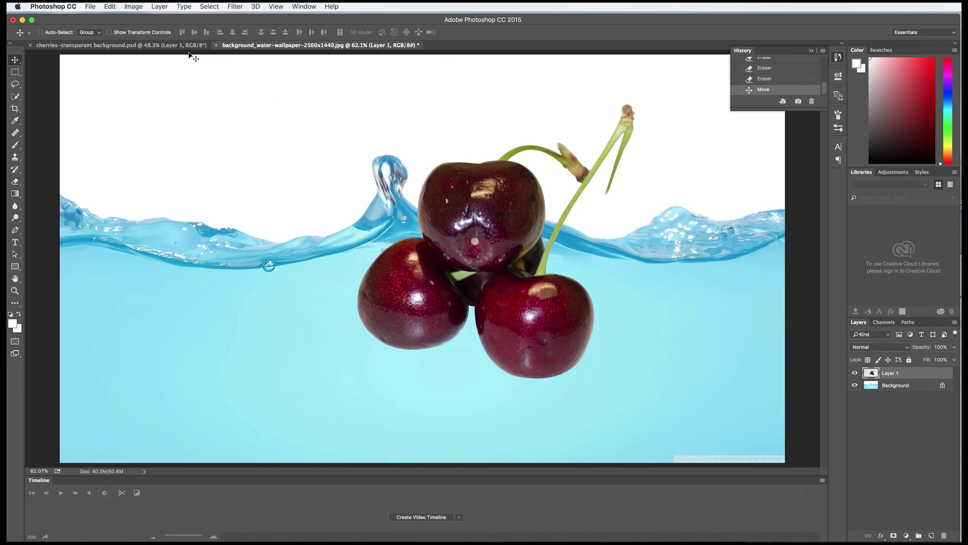
left_click(133, 7)
Step: Raise the cherries' brightness to 18, shift them right and down, and duplicate the layer
mouse_move(151, 33)
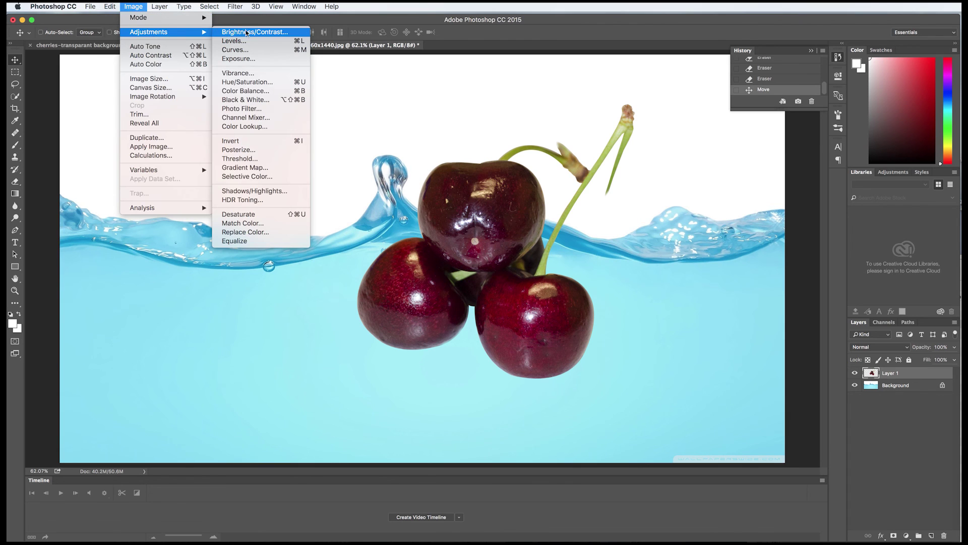
left_click(254, 32)
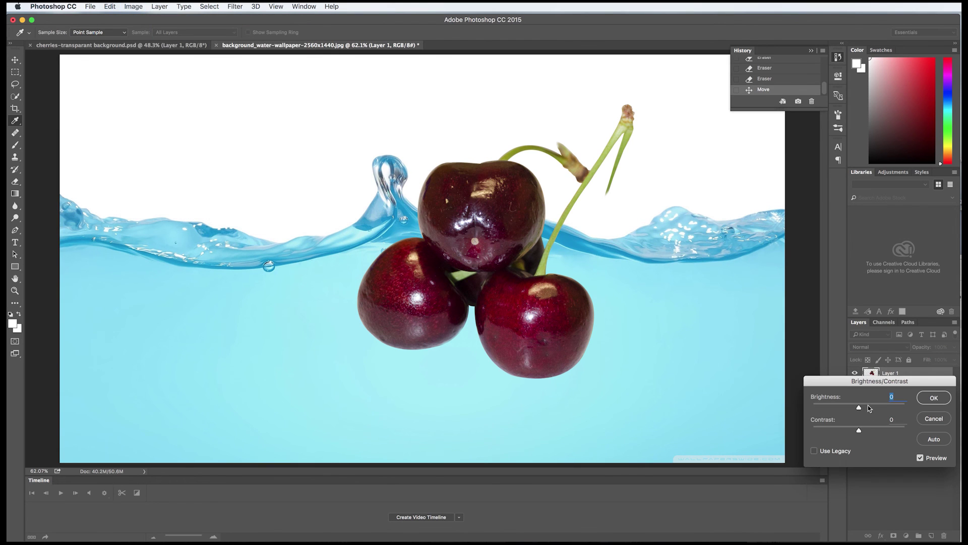
left_click_drag(868, 405, 873, 434)
left_click(935, 398)
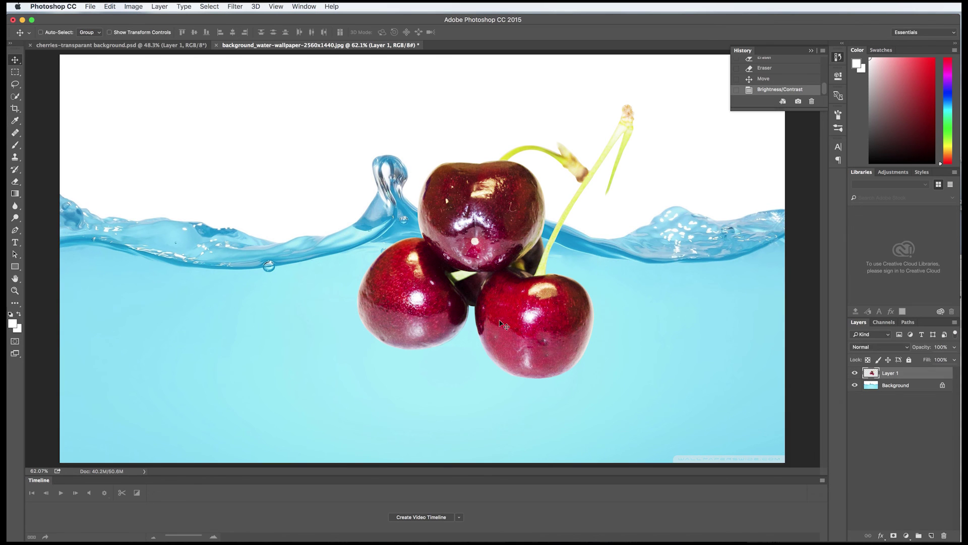
left_click_drag(540, 298, 597, 328)
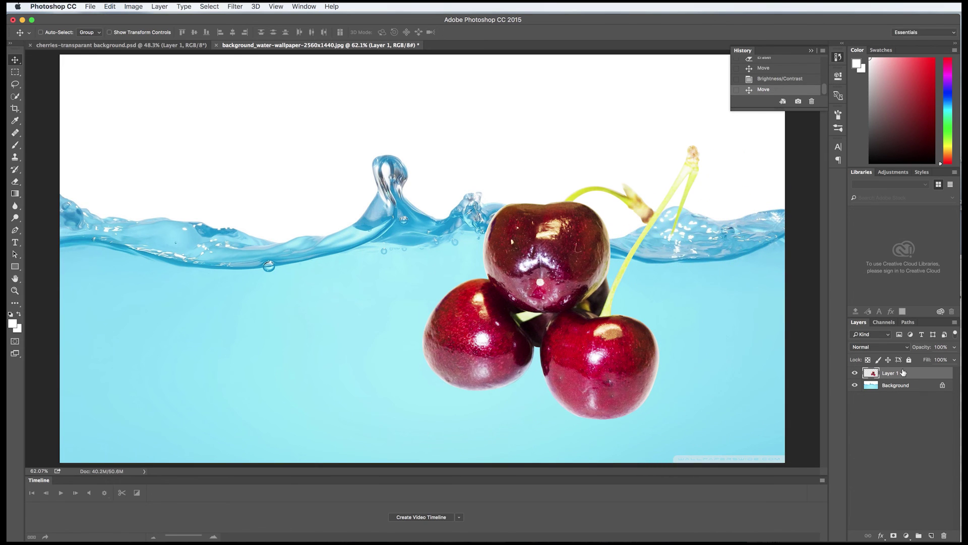
left_click_drag(902, 374, 932, 535)
Step: Move the copied cherries to the left so they overlap the originals in a six-cherry cluster
left_click_drag(573, 285, 467, 303)
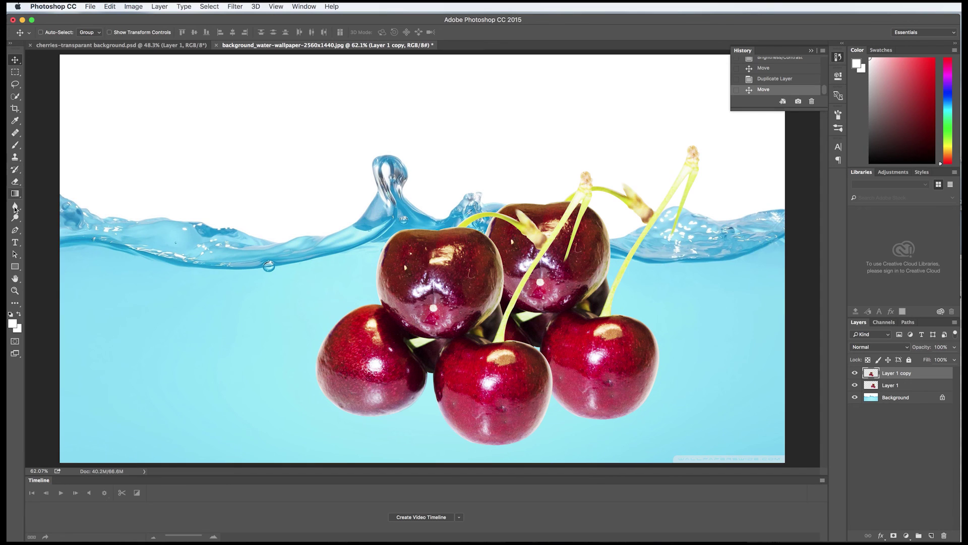
left_click(15, 182)
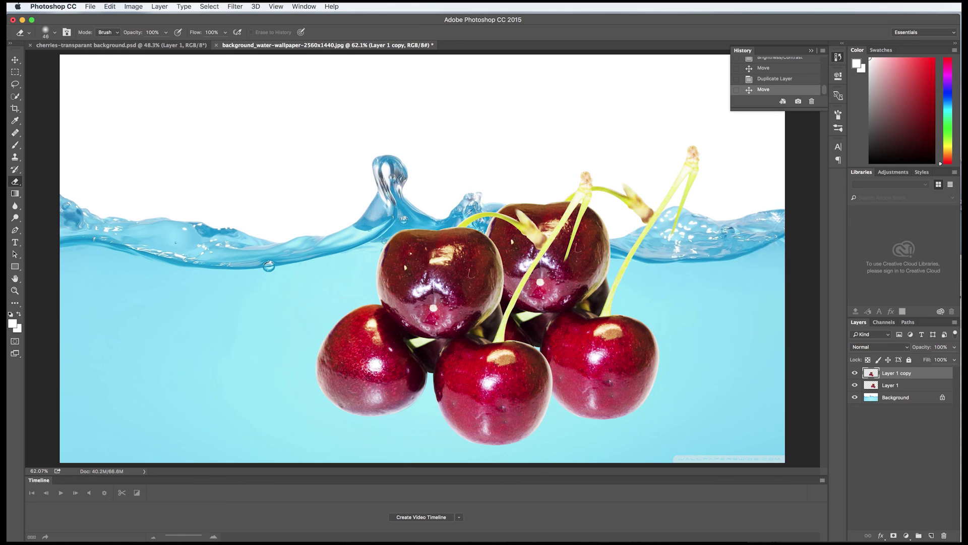
Step: Erase the rough fringes along the copied cherry's upper-left and left edges
left_click(376, 262)
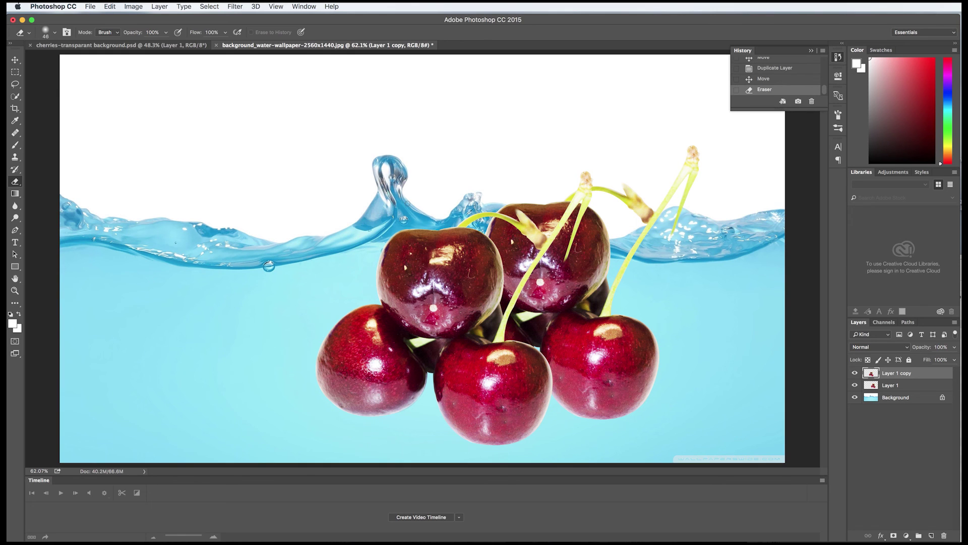
left_click(374, 261)
left_click(325, 334)
left_click(313, 364)
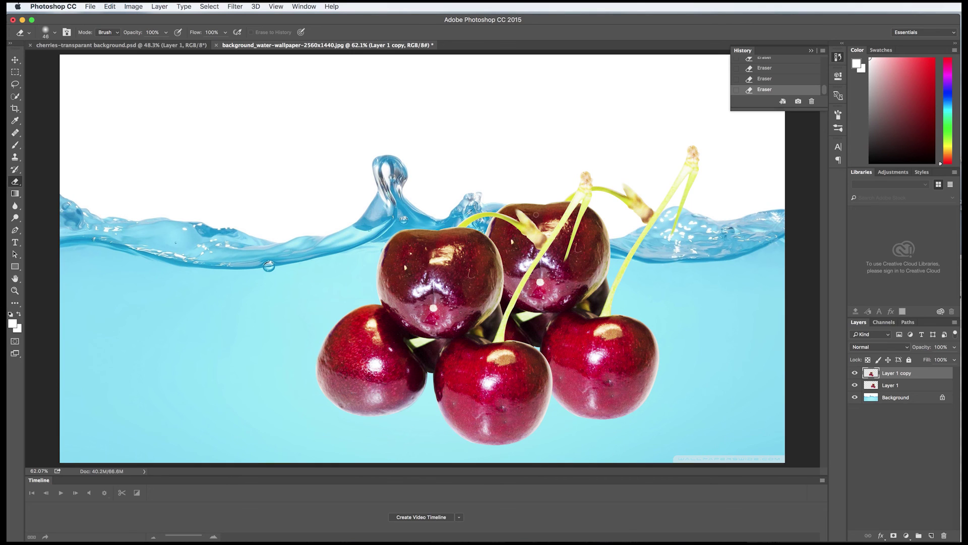